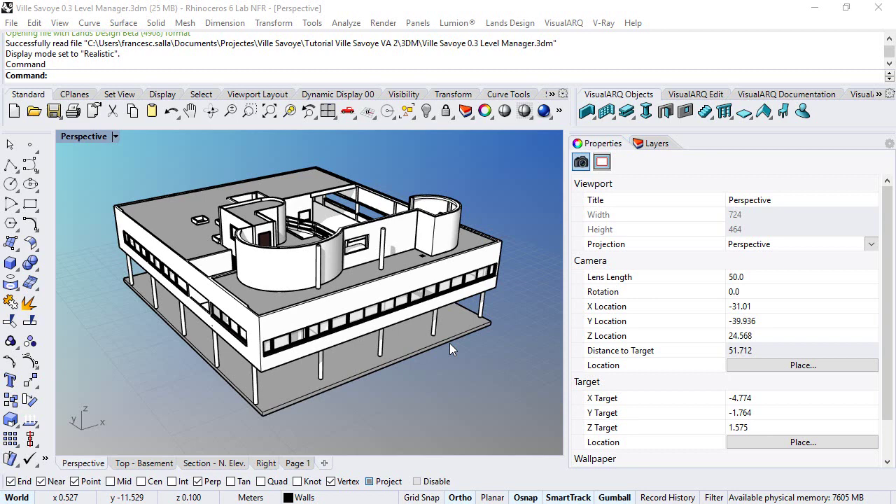
Open the VisualARQ level manager to list the building's levels.
right_click_drag(413, 306, 316, 260)
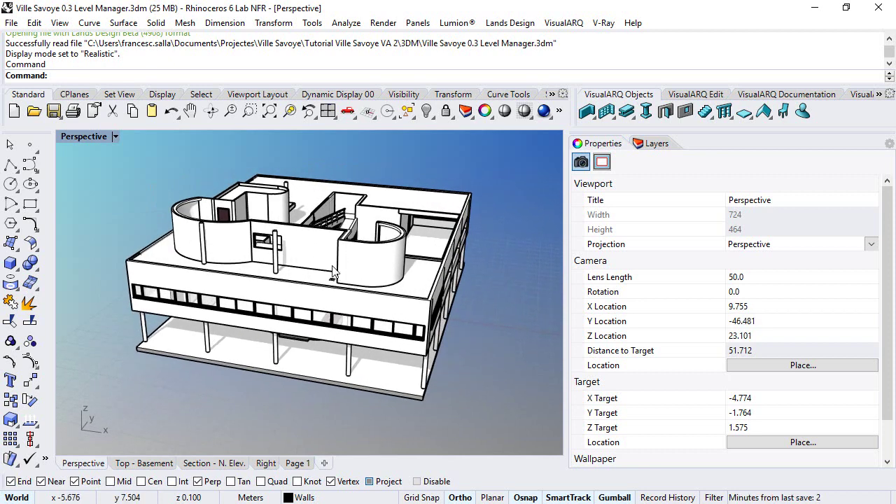
left_click(769, 95)
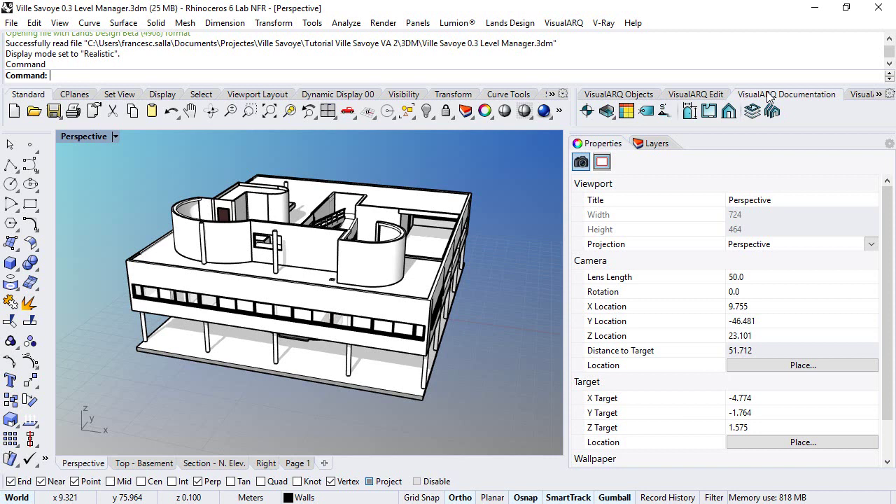
left_click(752, 111)
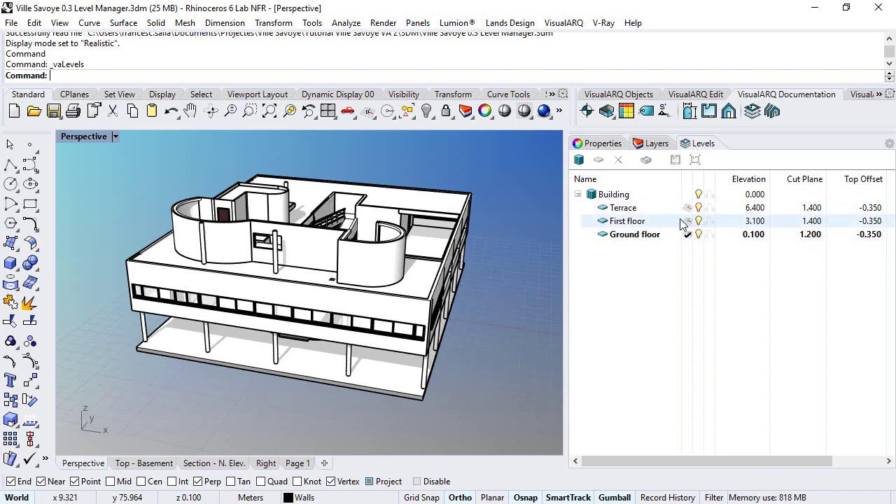
Open the elevation values of the First floor and the Building for editing, and leave the editing.
left_click(755, 220)
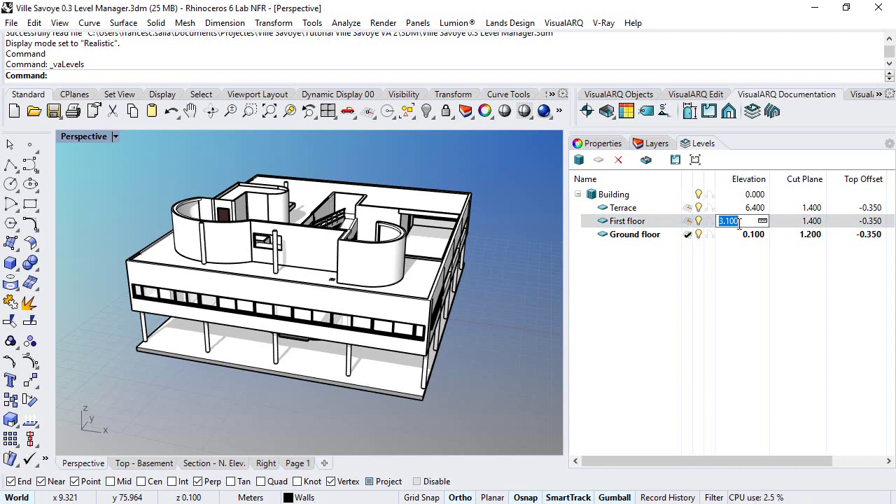
left_click(744, 194)
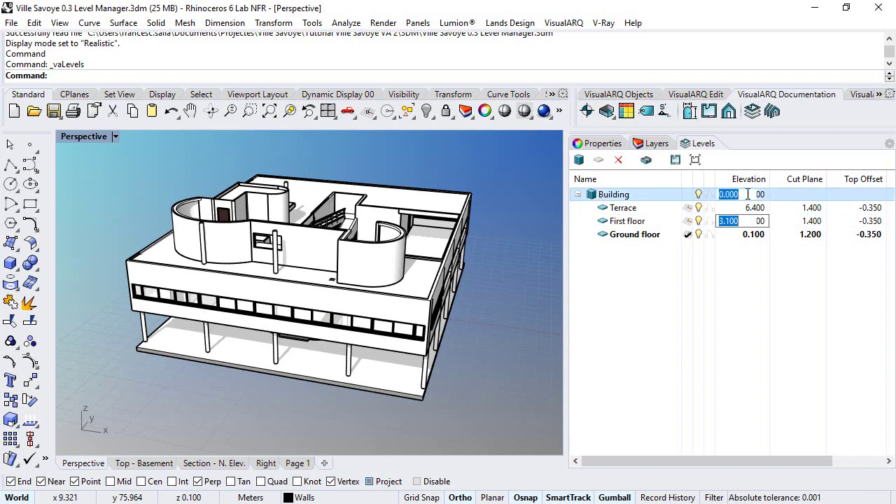
left_click(781, 277)
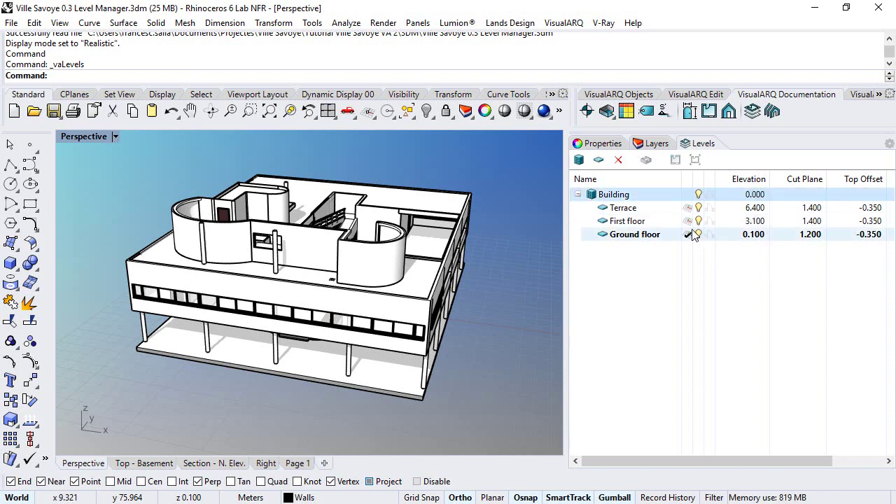
Make the Terrace the current level and draw a box beside the building on that level's plane.
left_click(687, 232)
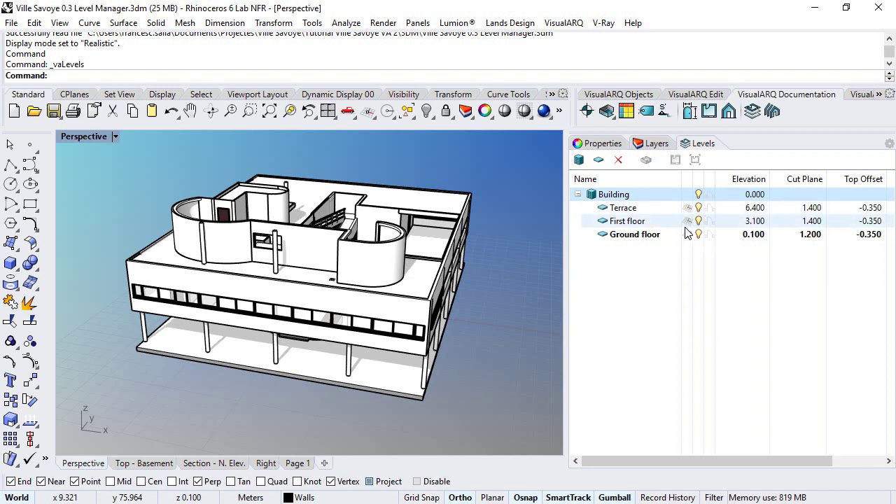
left_click(687, 221)
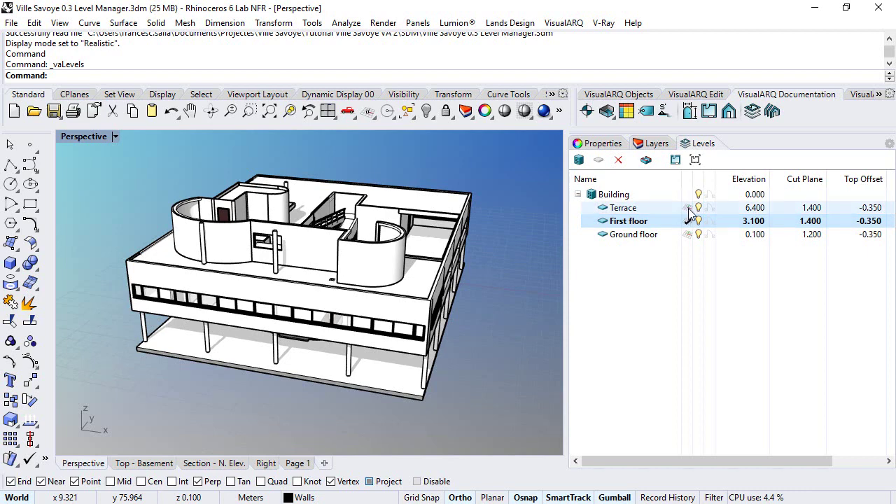
left_click(687, 208)
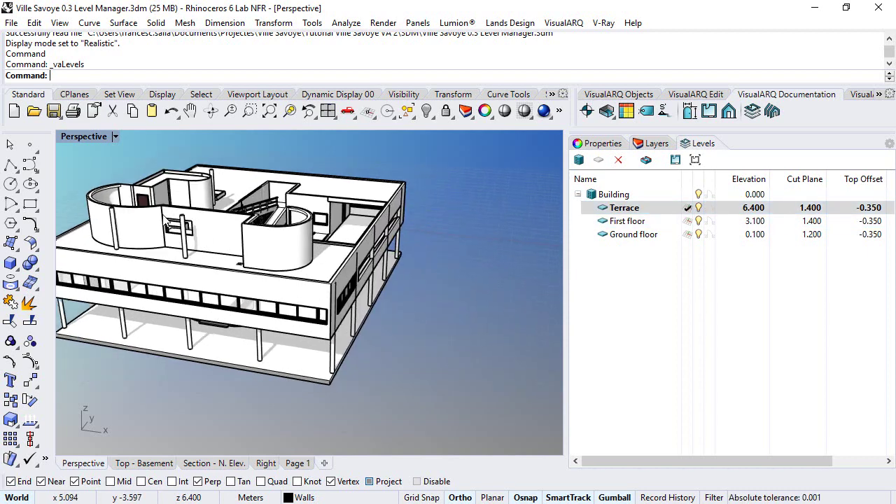
left_click(11, 262)
left_click(443, 235)
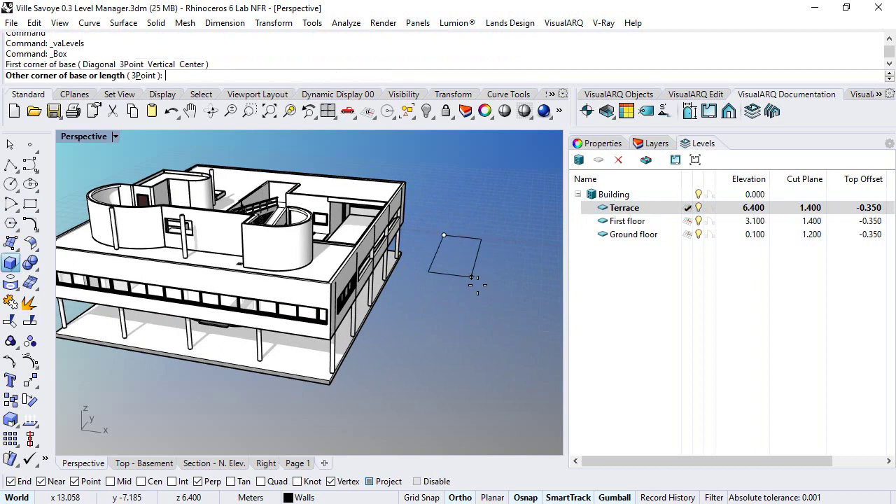
left_click(472, 277)
left_click(477, 281)
right_click_drag(478, 280, 426, 319)
Make the Ground floor the current level and draw a second box beside the building on its plane.
left_click(688, 234)
right_click(426, 320)
left_click(426, 320)
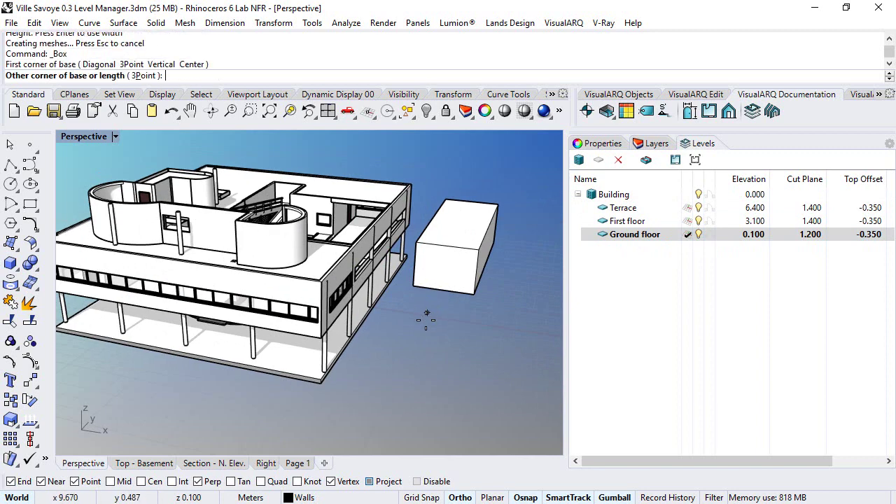
left_click(478, 391)
left_click(476, 369)
Select both boxes beside the building and delete them.
right_click_drag(476, 369, 488, 331)
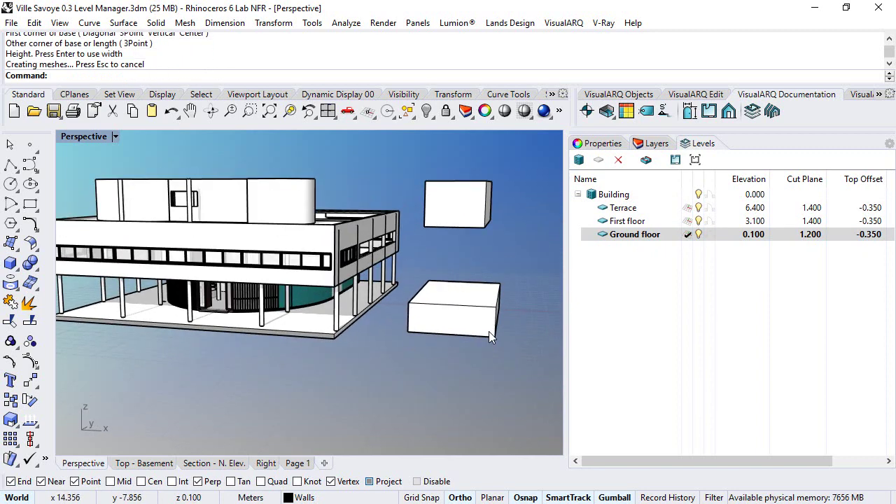
left_click(370, 481)
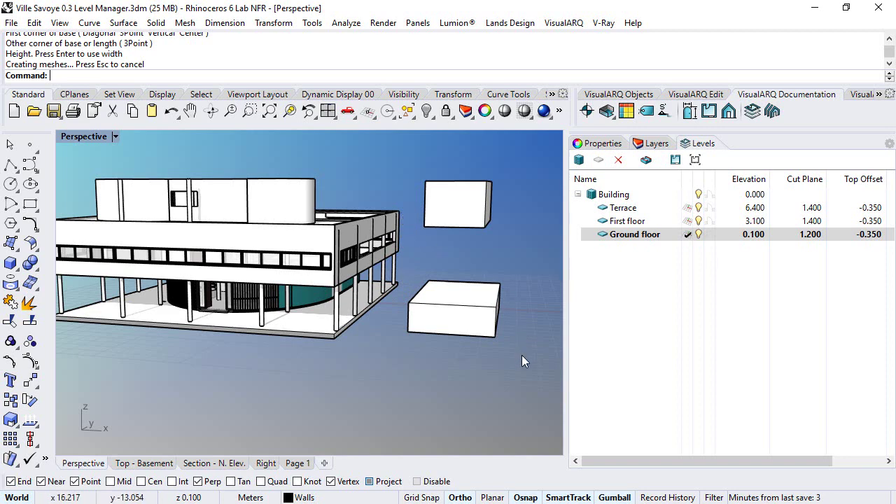
left_click_drag(521, 354, 454, 209)
key("Delete")
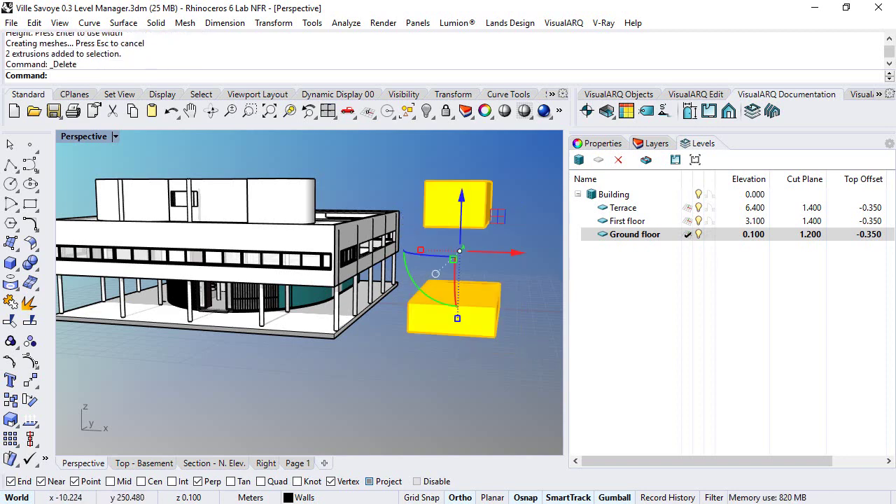
right_click_drag(428, 210, 303, 263)
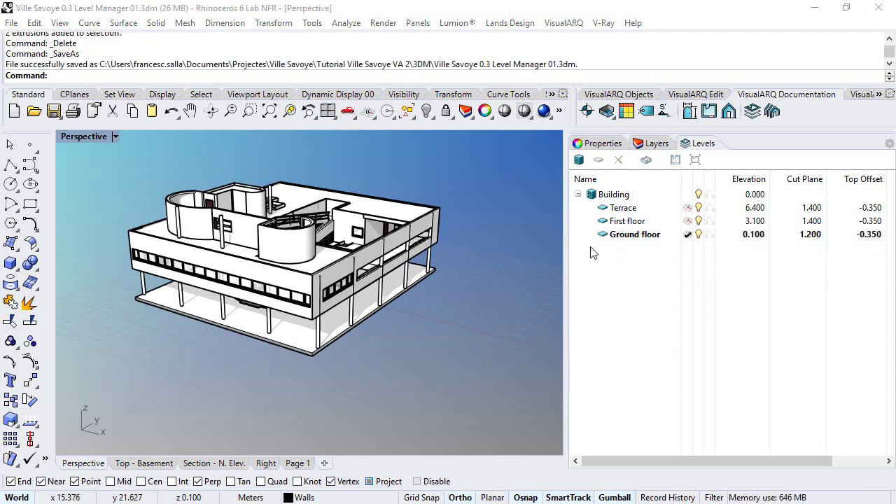
Add a new level to the Building and open its elevation for editing.
left_click(604, 223)
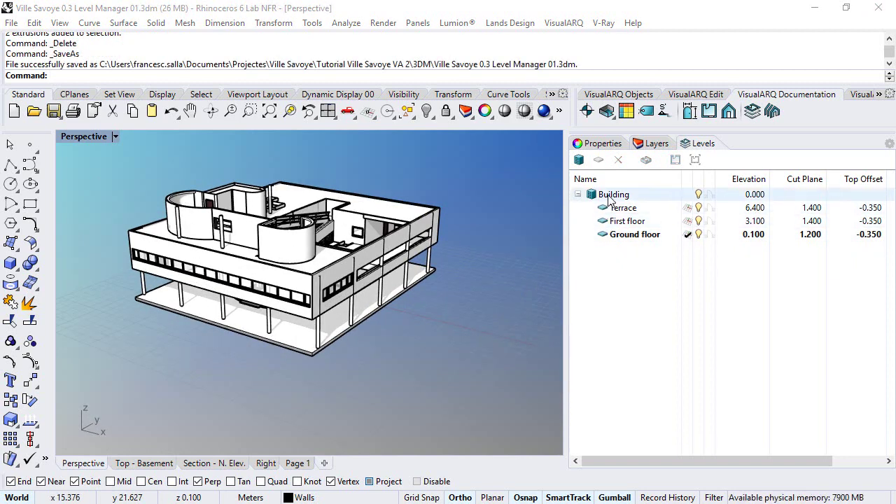
left_click(612, 199)
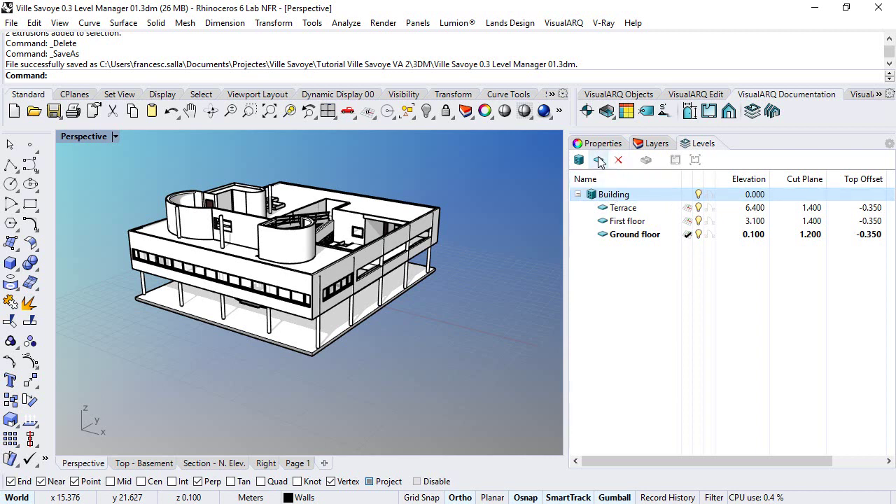
left_click(599, 162)
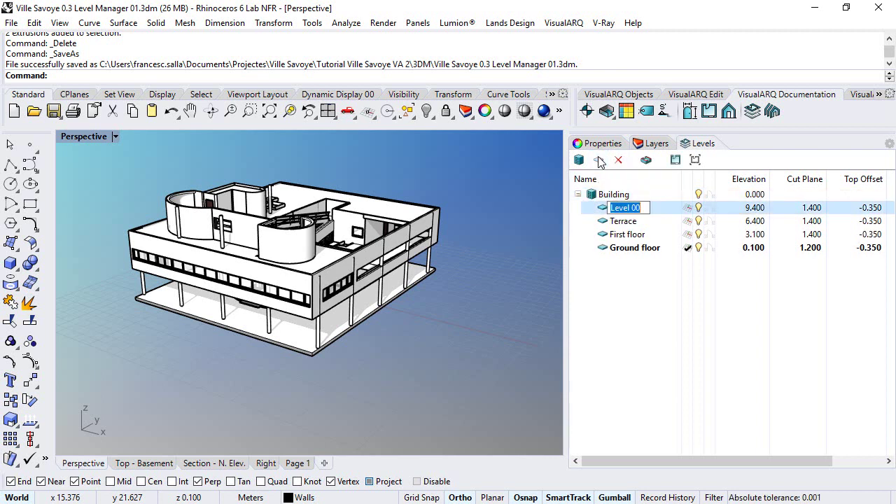
left_click(736, 210)
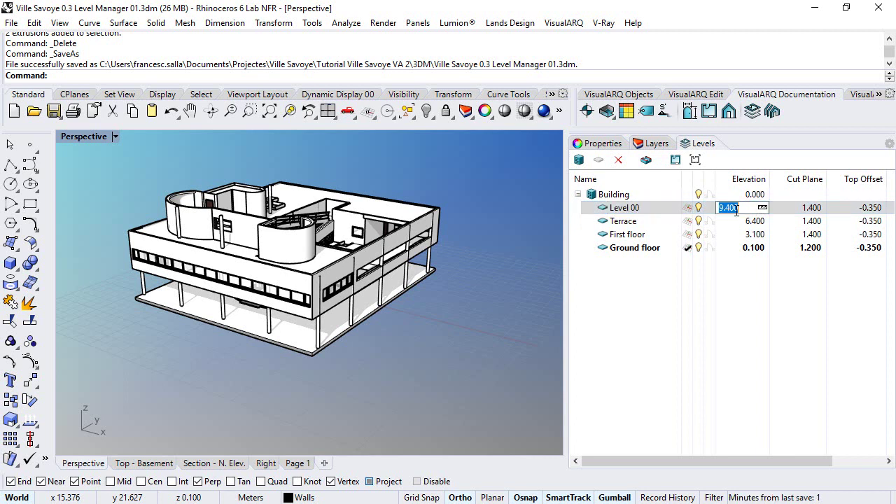
Select the newly added level above the Terrace and delete it.
left_click(636, 213)
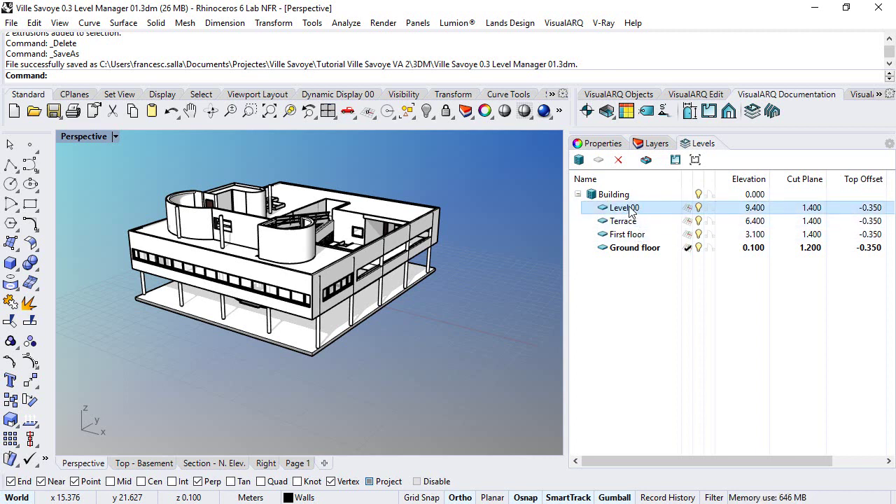
left_click(633, 210)
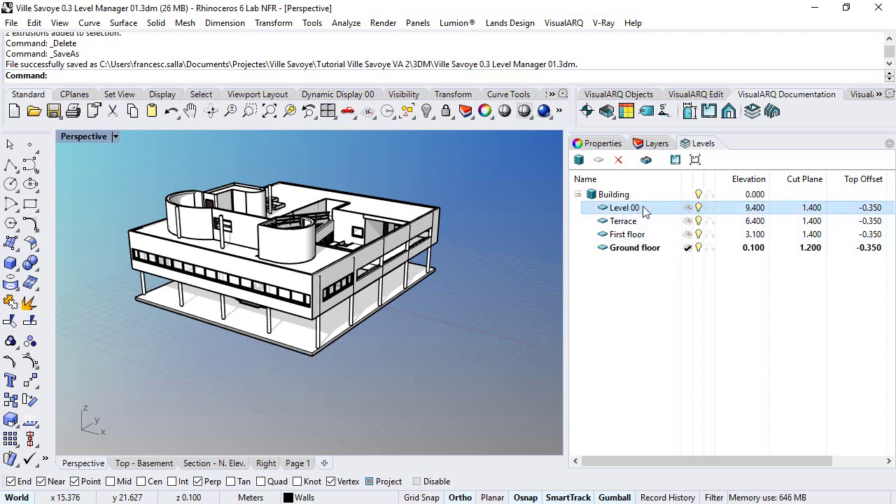
left_click(620, 161)
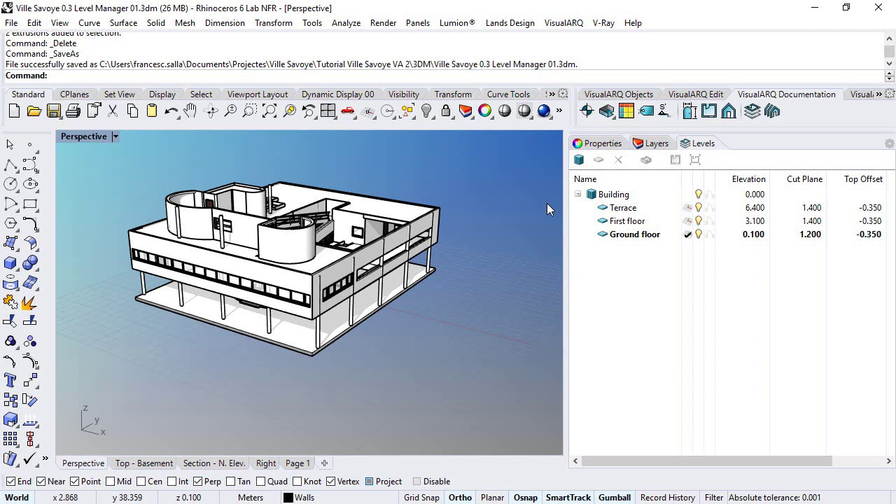
Hide the Terrace level to view the First floor interior, and show the Terrace again.
left_click(699, 209)
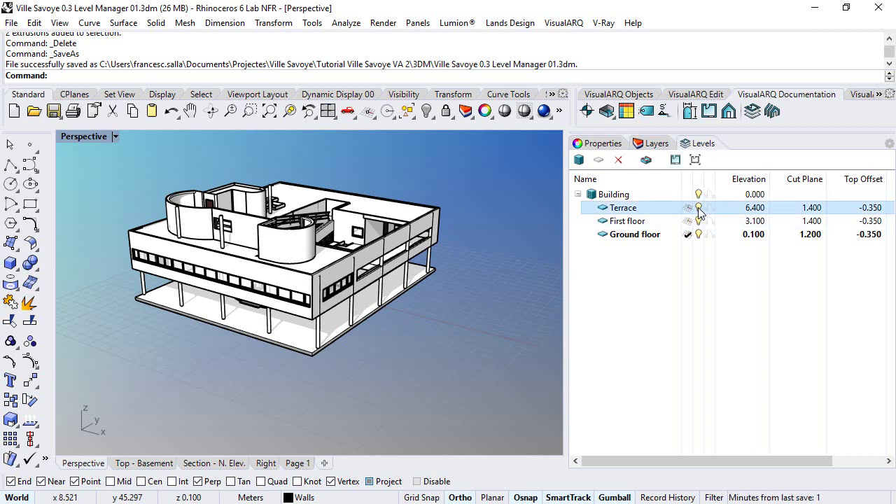
left_click(698, 208)
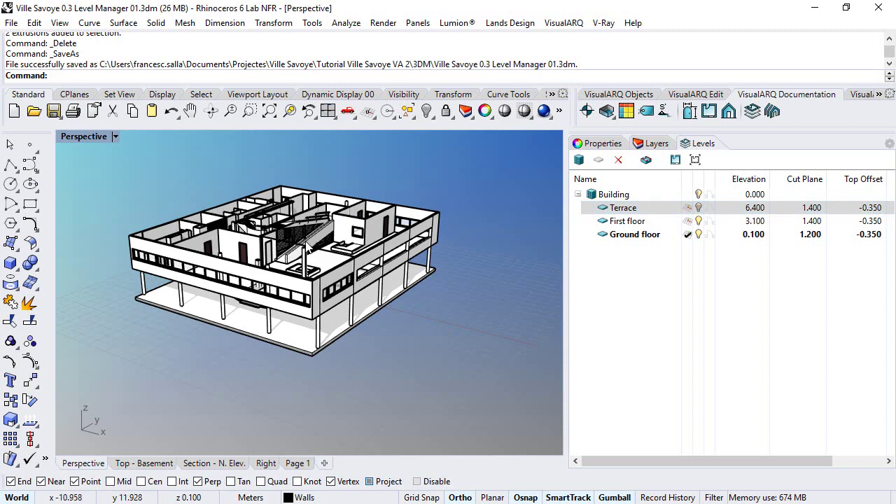
scroll(334, 282, "up", 3)
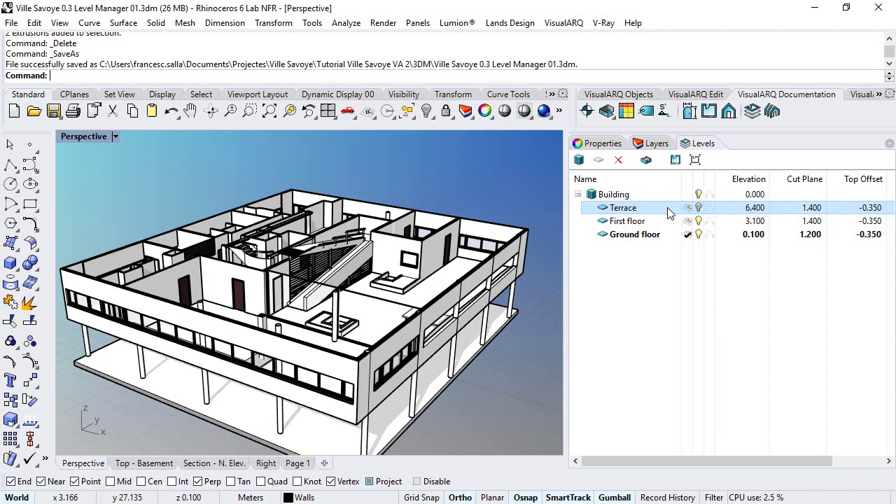
left_click(698, 208)
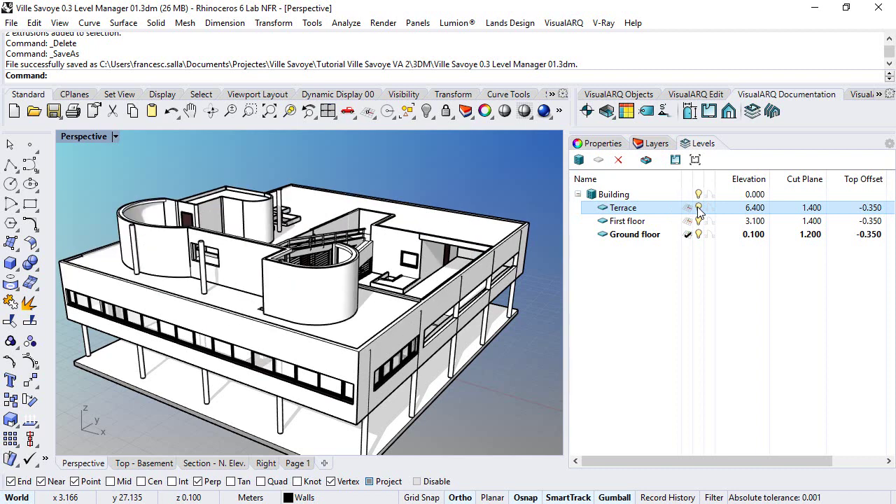
Make the Terrace the current level and hide the Ground floor and First floor levels.
left_click(688, 208)
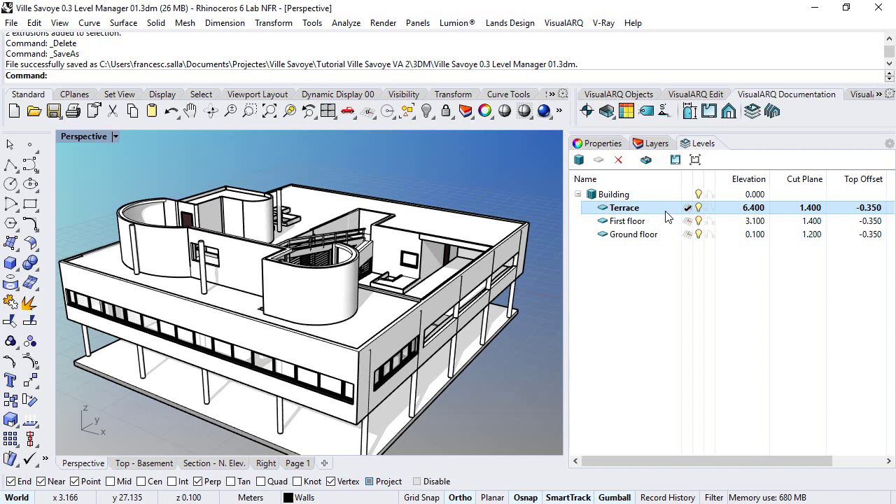
left_click(697, 234)
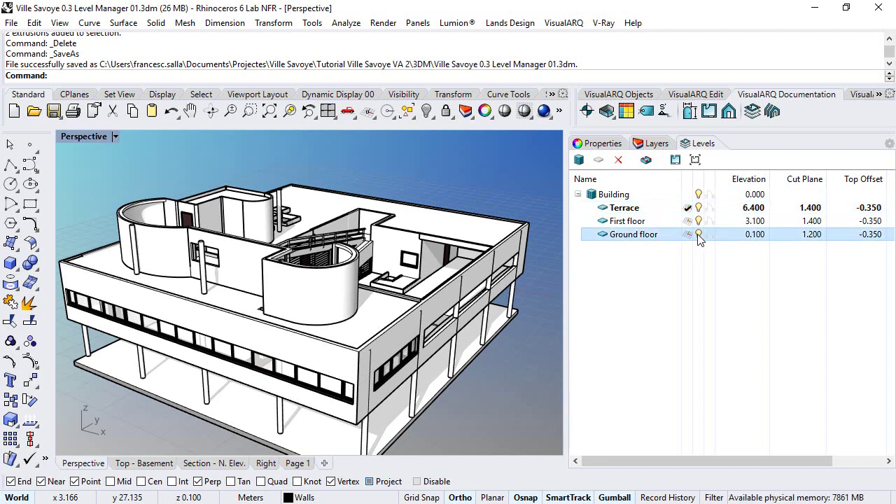
left_click(697, 221)
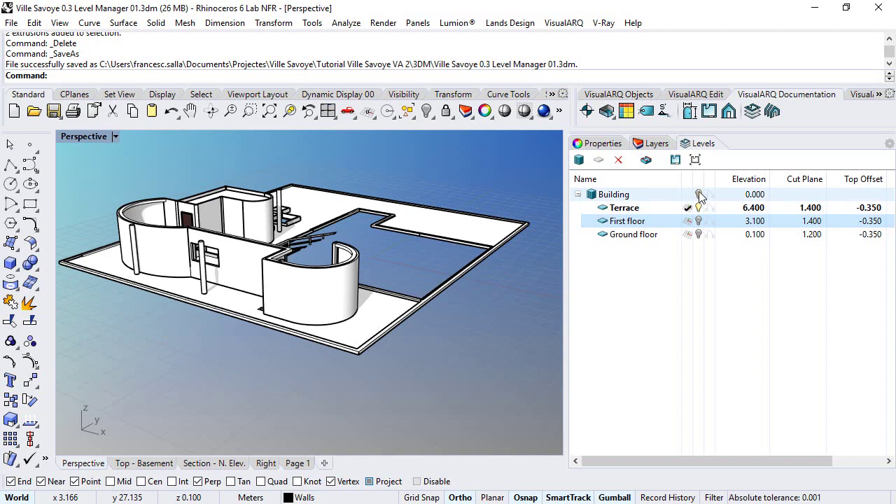
Show all levels of the Building again and widen the level list to reveal the Bottom Offset column.
left_click(698, 194)
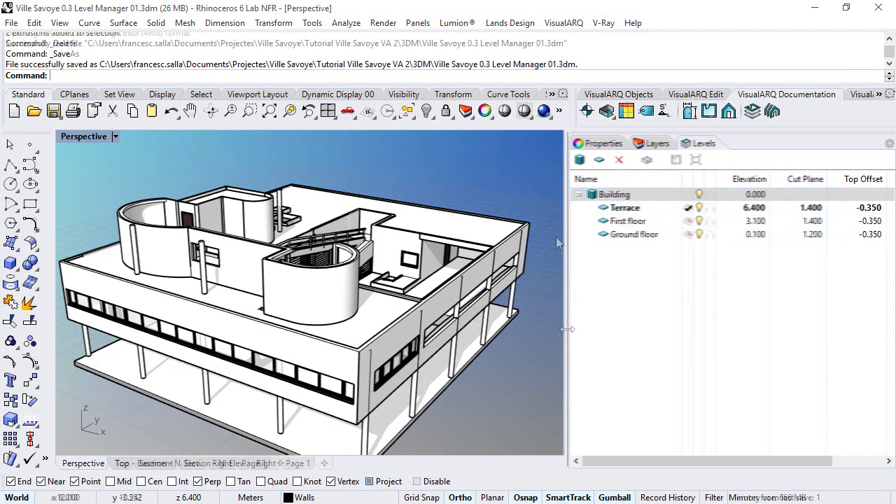
left_click_drag(568, 326, 509, 326)
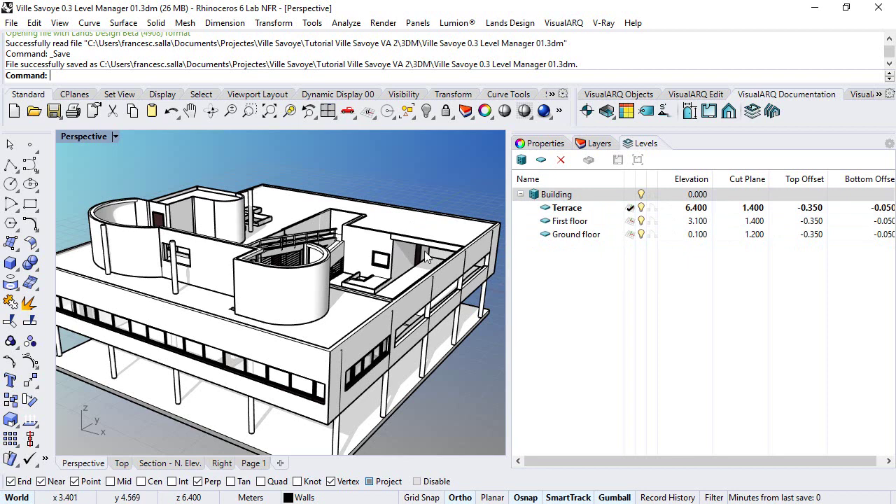
Make the Ground floor the current level and hide the Terrace level.
right_click_drag(418, 259, 504, 245)
left_click(630, 235)
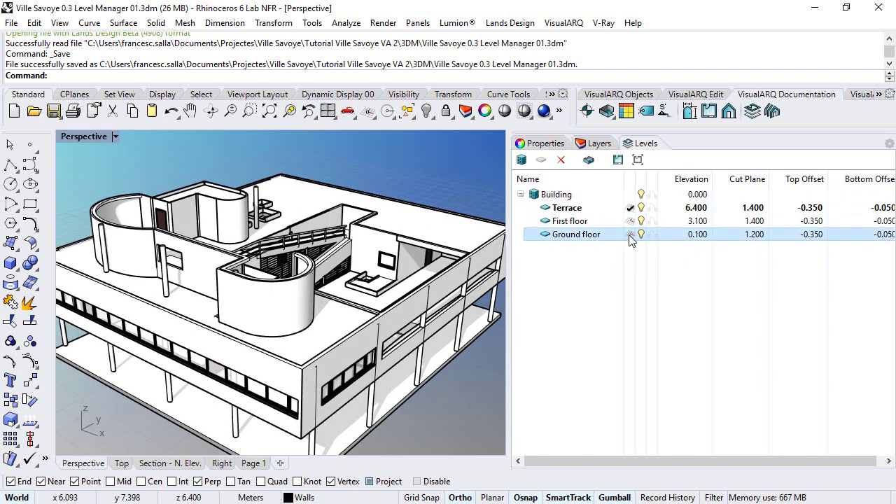
left_click(641, 208)
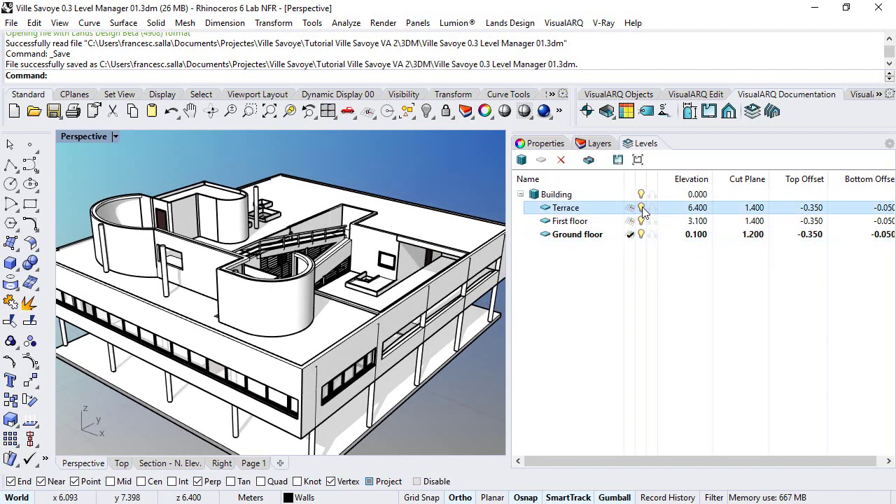
right_click_drag(397, 271, 339, 264)
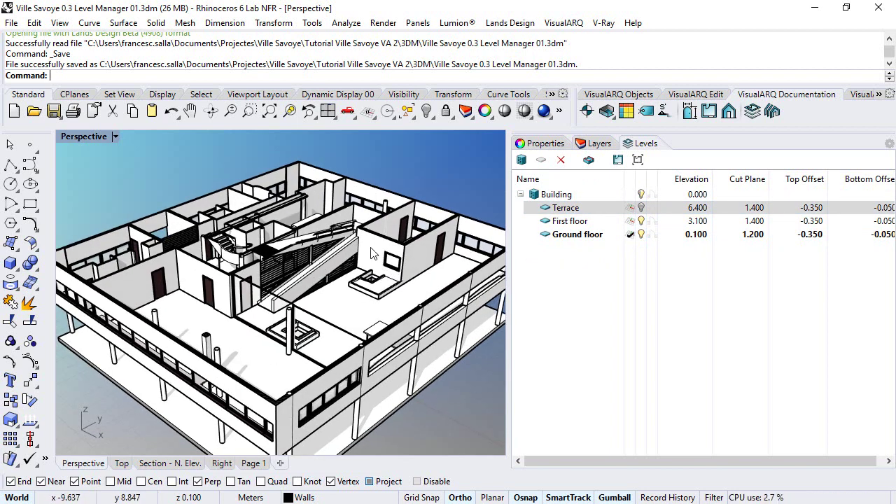
Set the First floor's top offset to 0 and undo the change.
left_click(816, 222)
left_click(816, 222)
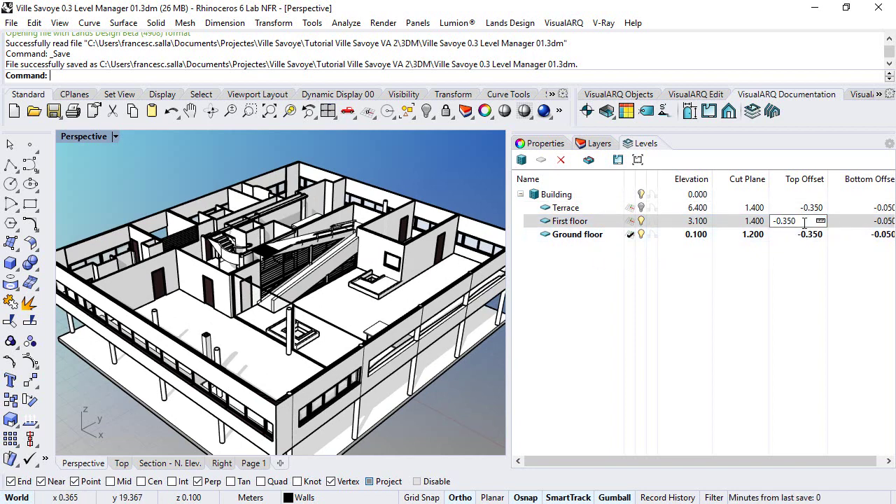
type("0")
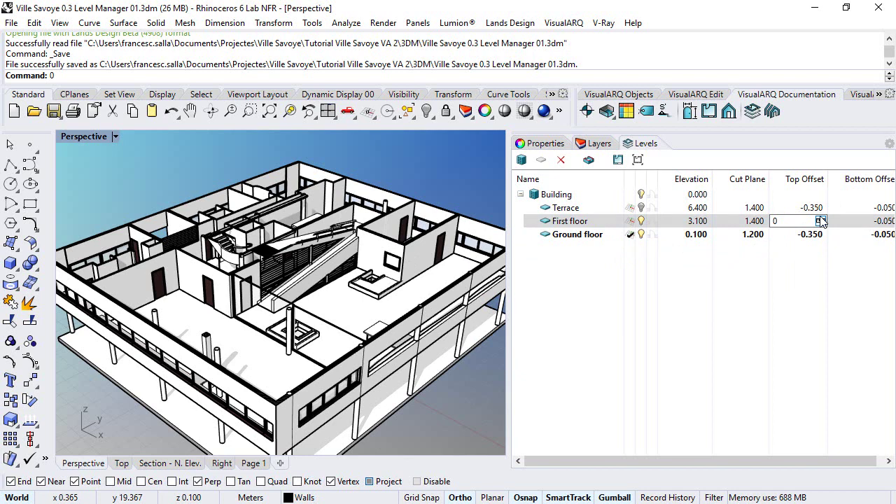
key("Return")
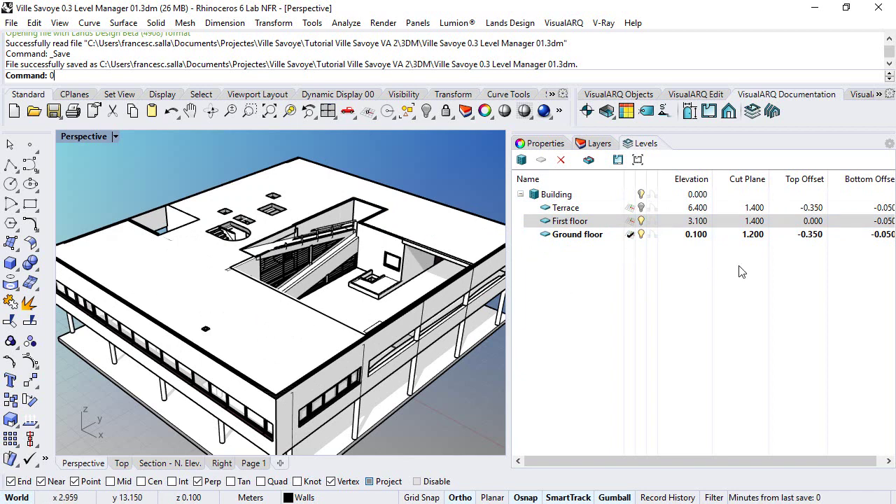
left_click(805, 315)
key("ctrl+z")
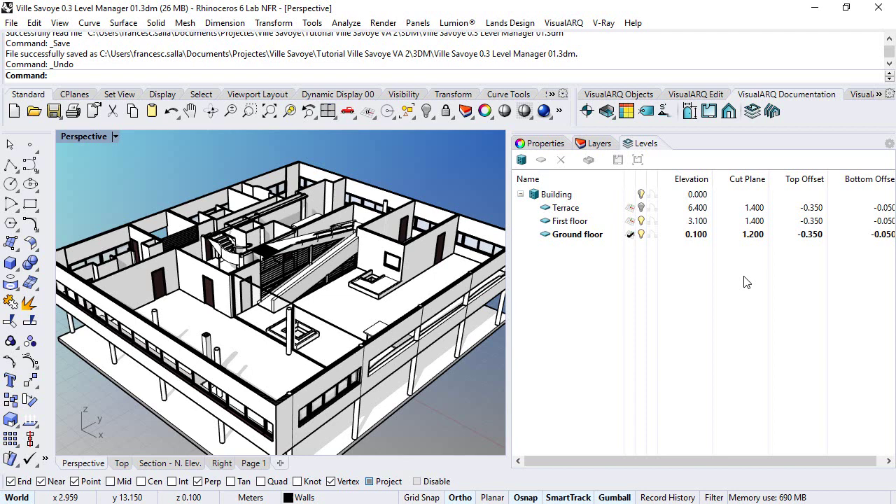
Make the First floor the current level and hide the Ground floor level.
left_click(631, 222)
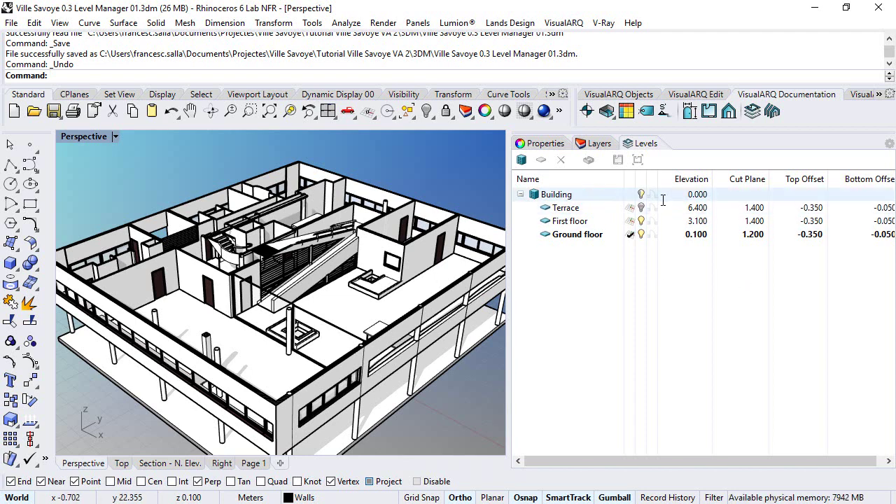
left_click(641, 235)
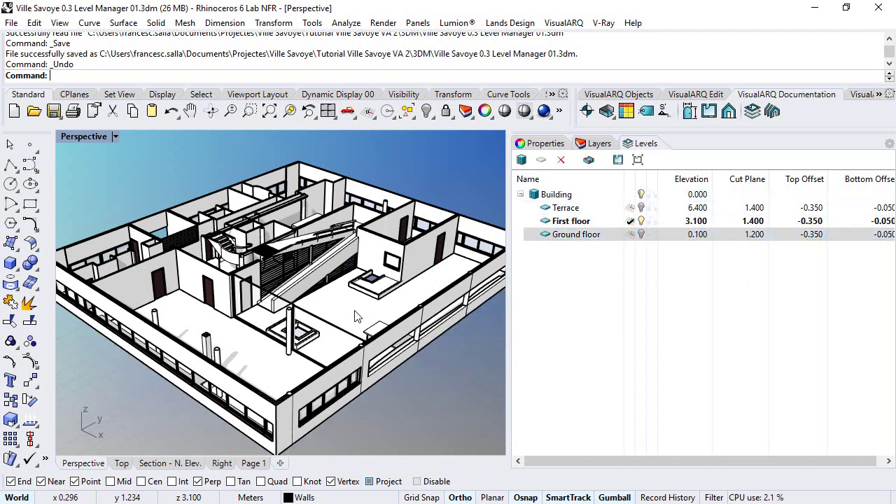
left_click(420, 389)
key("Escape")
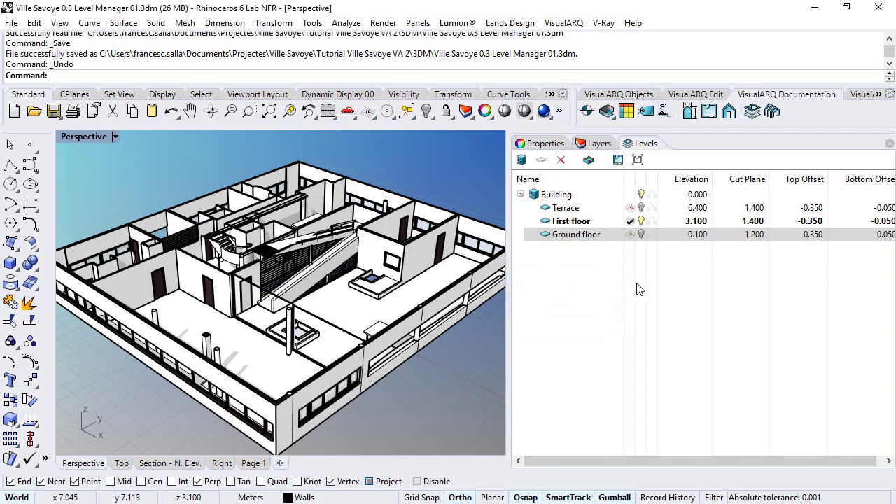
Set the First floor's bottom offset to 0.1 and undo the change.
left_click(875, 221)
left_click(873, 223)
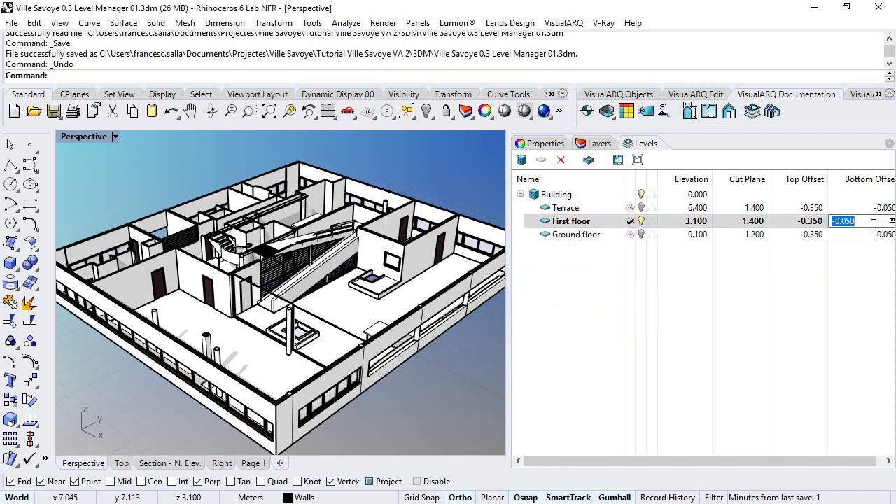
type("0")
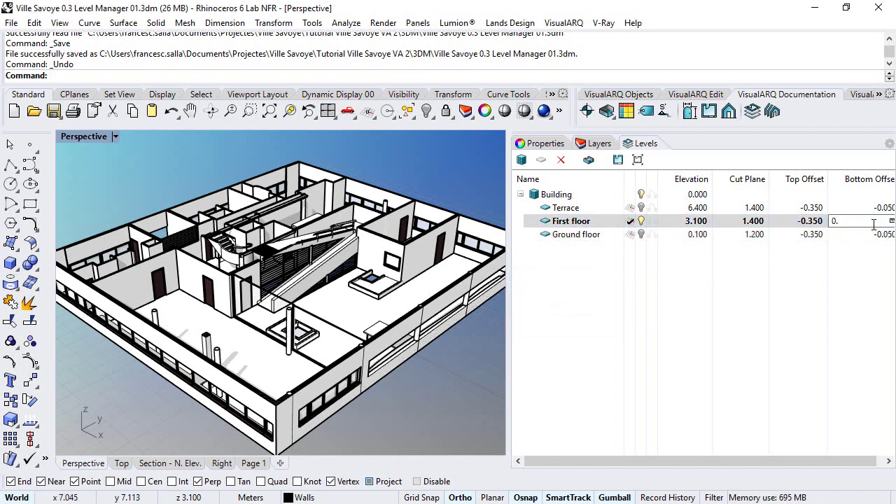
type(".1")
key("Return")
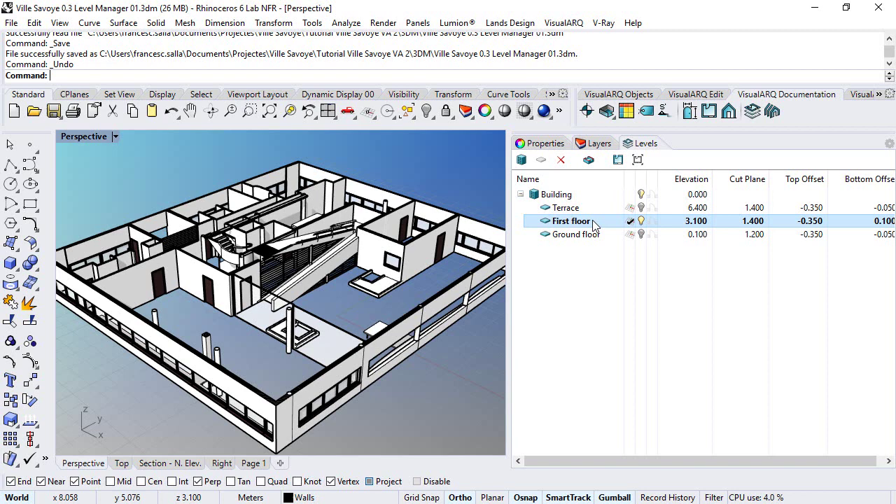
left_click(873, 298)
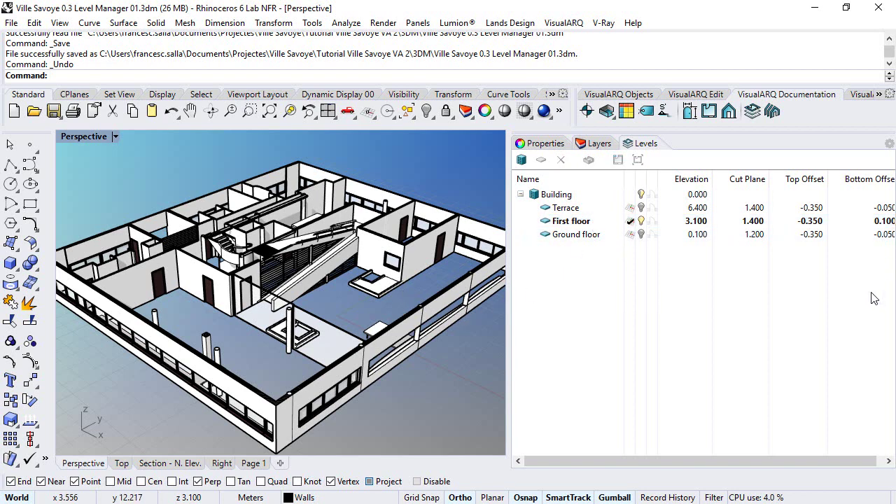
key("ctrl+z")
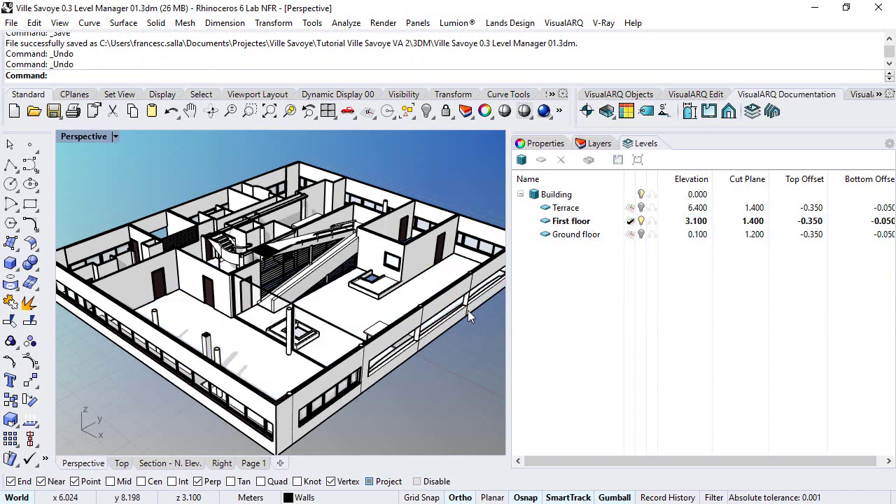
Show all levels of the Building and open the First floor's cut plane value for editing.
left_click(642, 195)
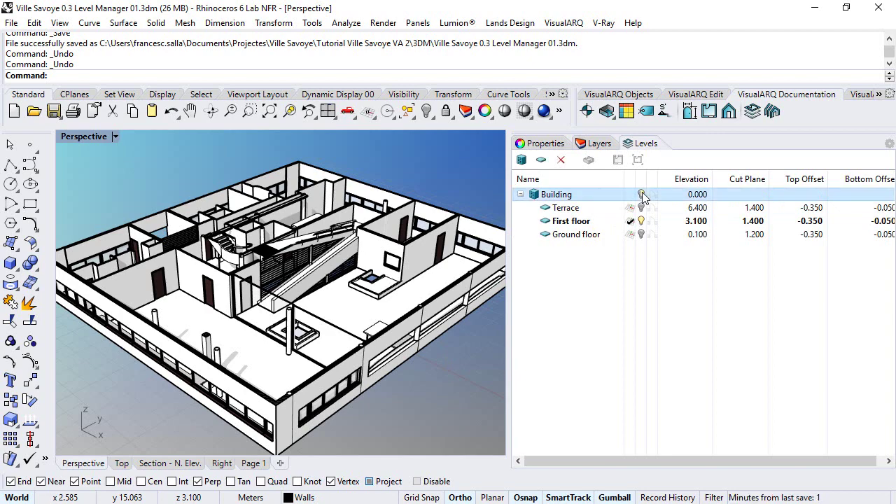
right_click_drag(364, 301, 426, 306)
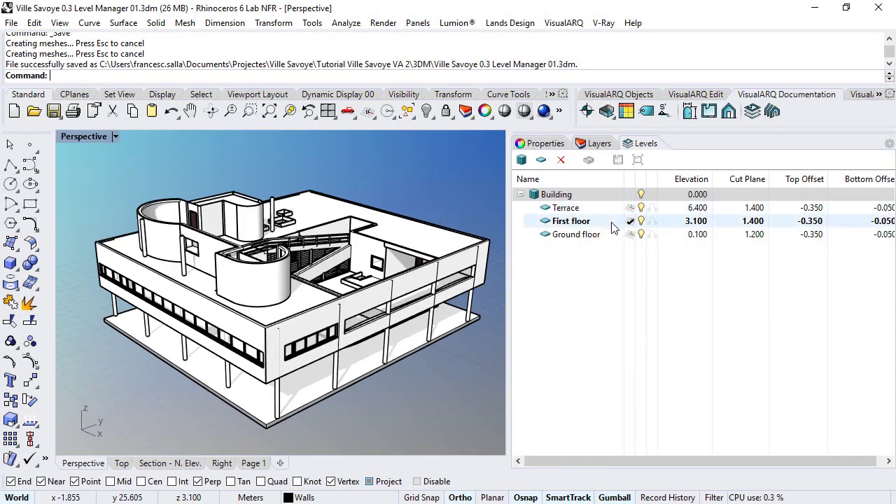
double_click(743, 223)
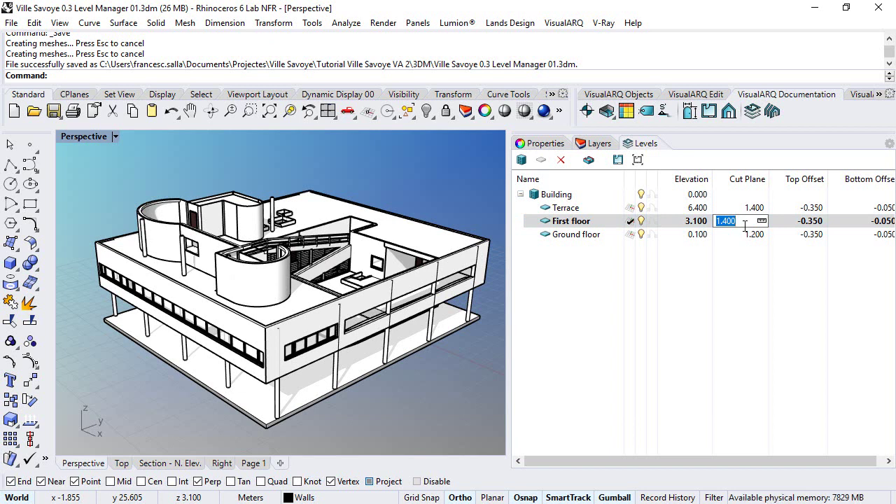
Enable the level cut plane for the First floor in the Perspective view.
left_click(586, 222)
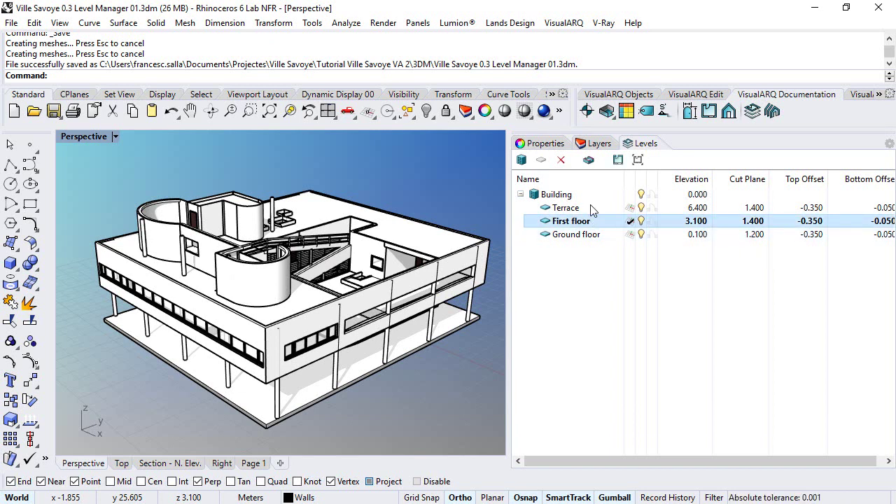
left_click(588, 162)
left_click(587, 160)
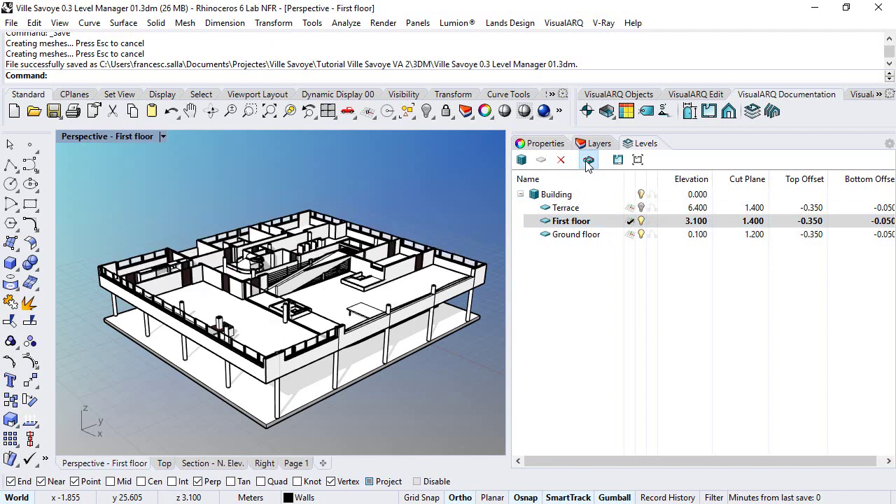
right_click_drag(294, 311, 308, 281)
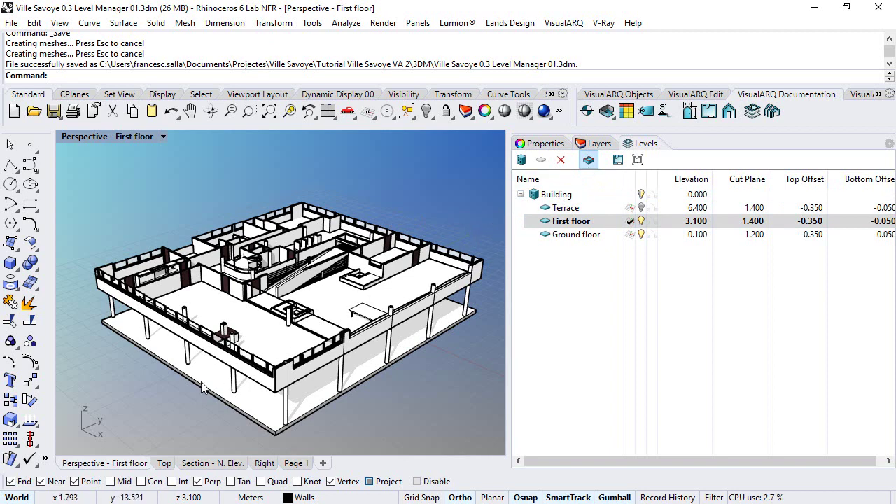
Switch to the Top view and enable the First floor's cut plane there to display its floor plan.
left_click(164, 463)
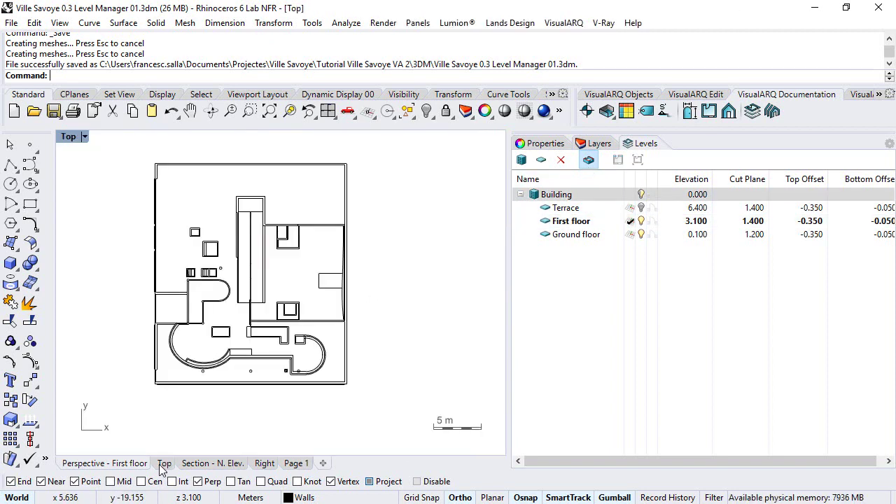
left_click(592, 222)
left_click(588, 159)
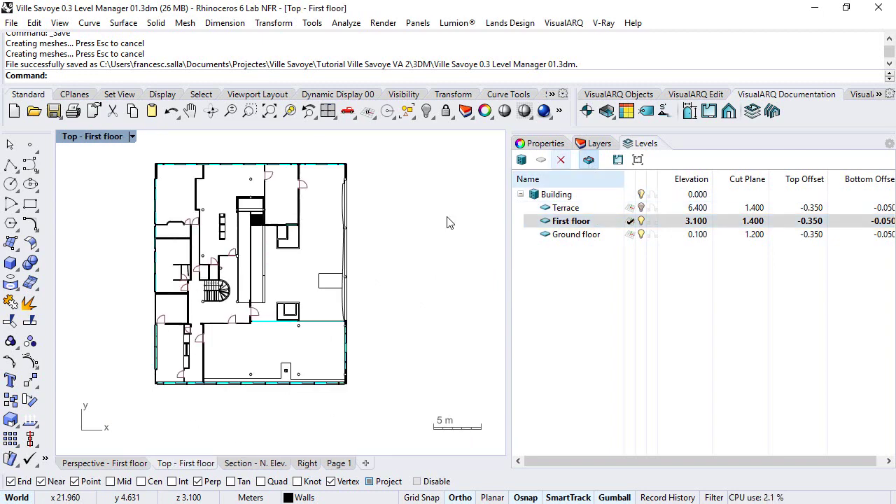
scroll(296, 336, "up", 6)
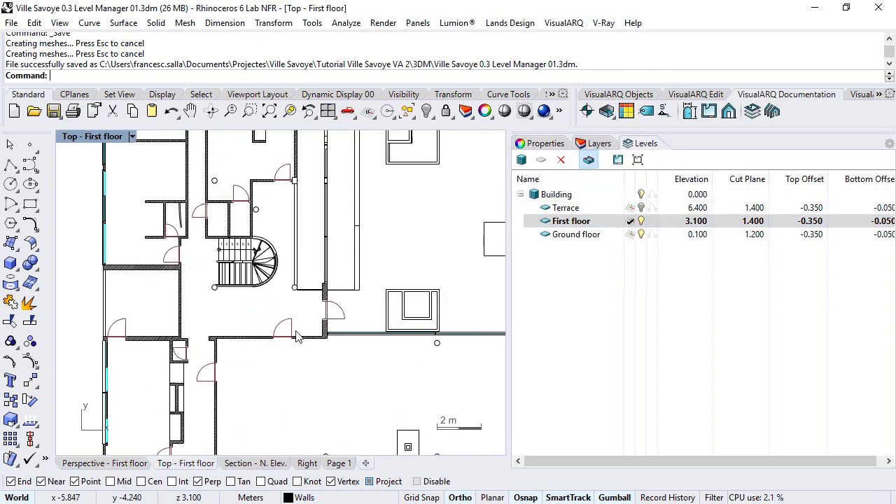
scroll(297, 337, "up", 4)
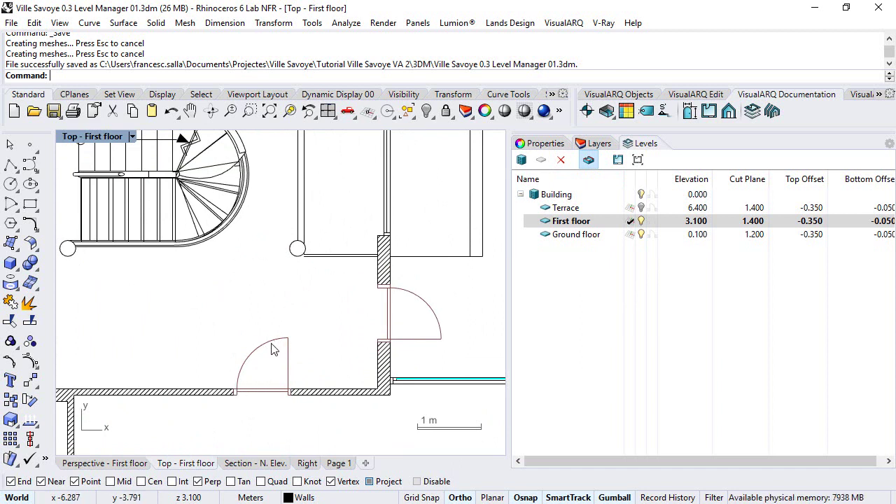
right_click_drag(204, 271, 250, 317)
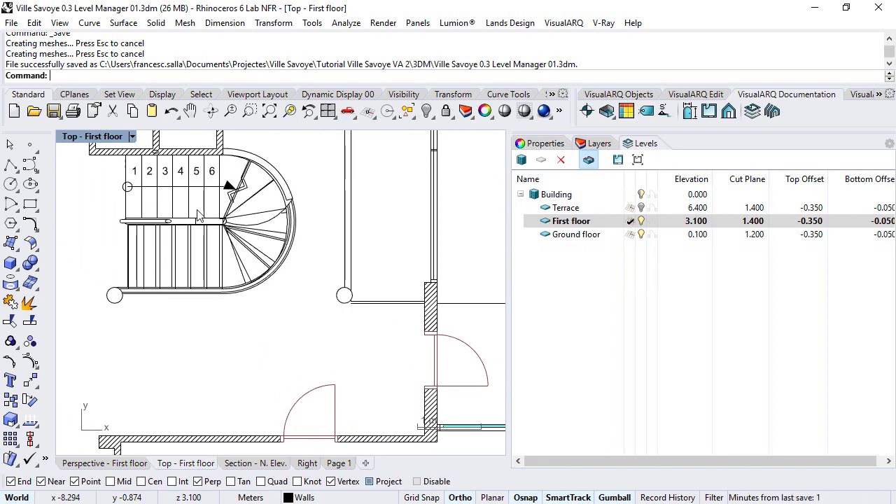
scroll(180, 197, "down", 5)
scroll(334, 250, "down", 4)
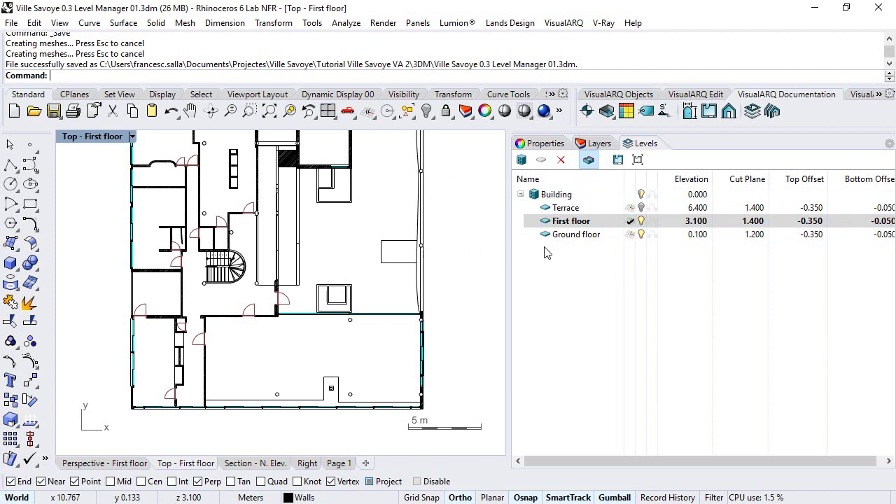
Overlay the Ground floor's plan on the First floor plan and turn the overlay off again.
left_click(655, 235)
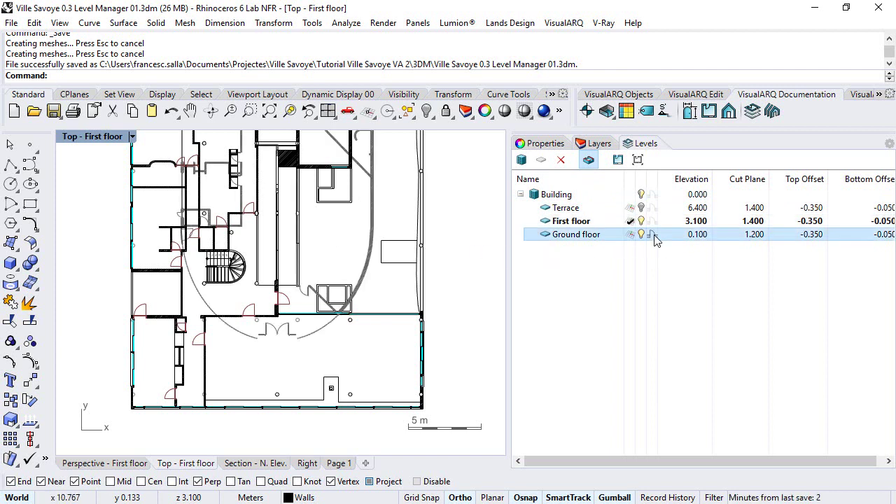
right_click_drag(380, 229, 381, 254)
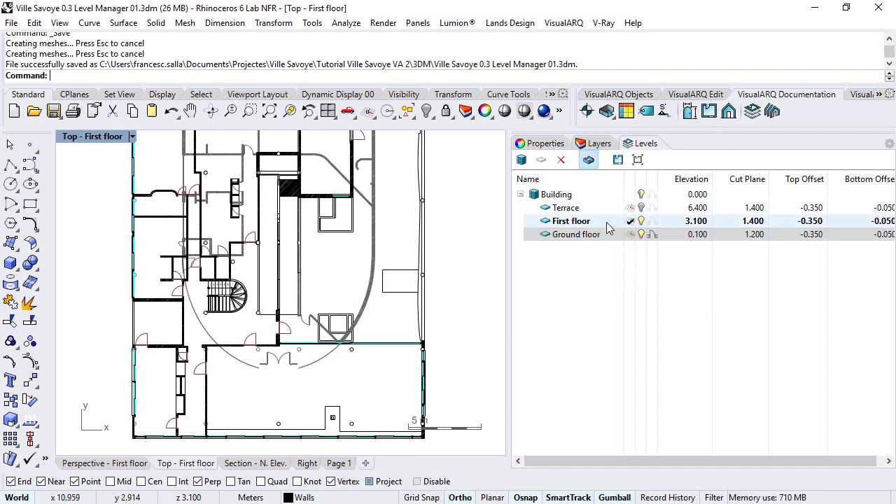
left_click(651, 234)
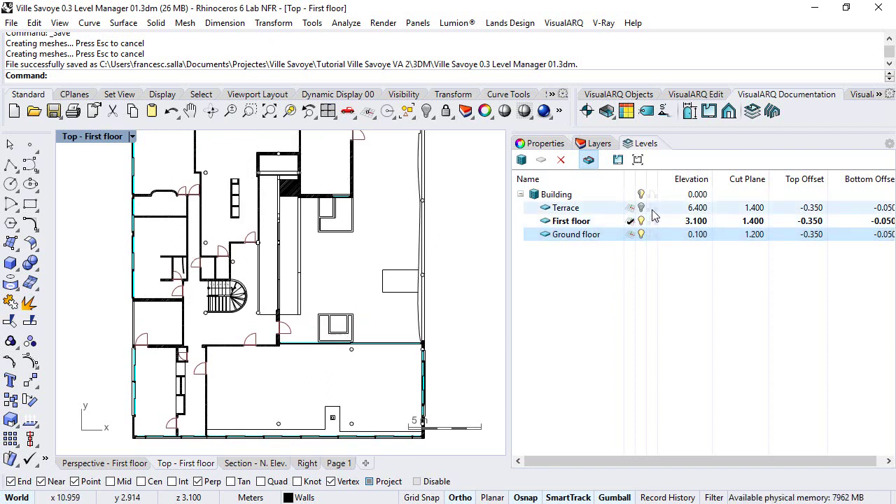
Overlay the Terrace level's plan on the First floor plan, examine its curved walls, and turn the overlay off.
left_click(651, 209)
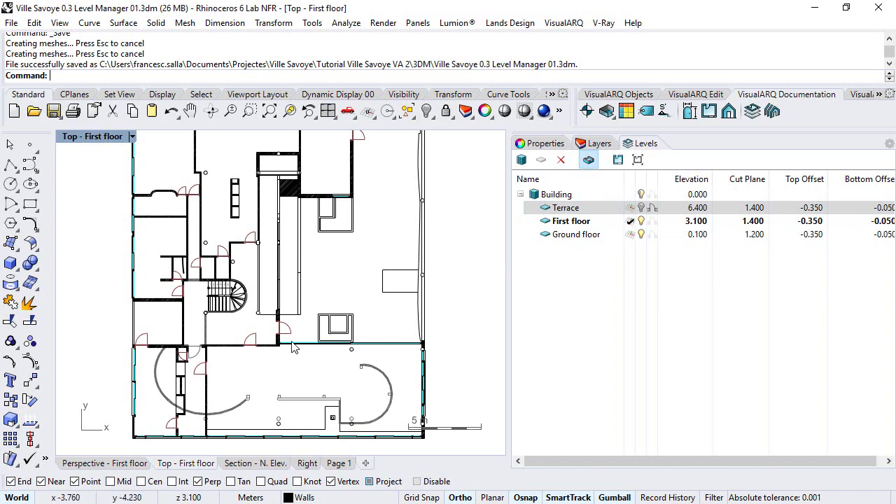
scroll(302, 406, "up", 6)
right_click_drag(302, 404, 289, 396)
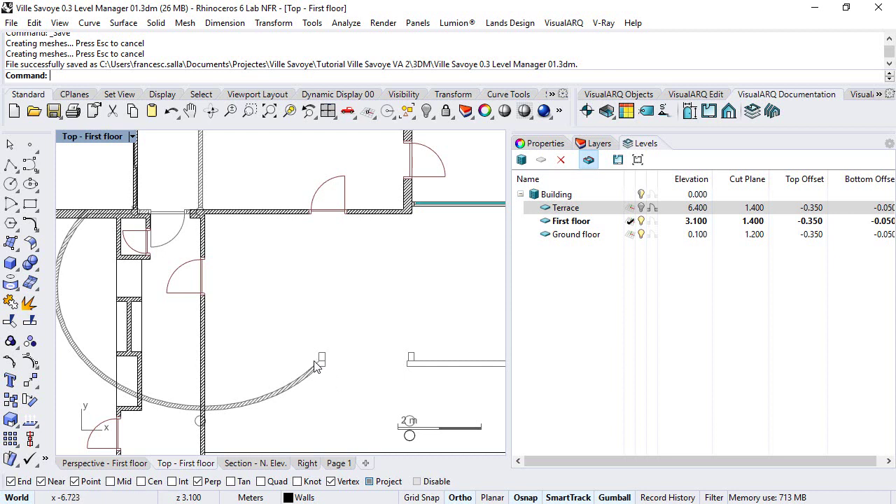
right_click_drag(313, 380, 322, 397)
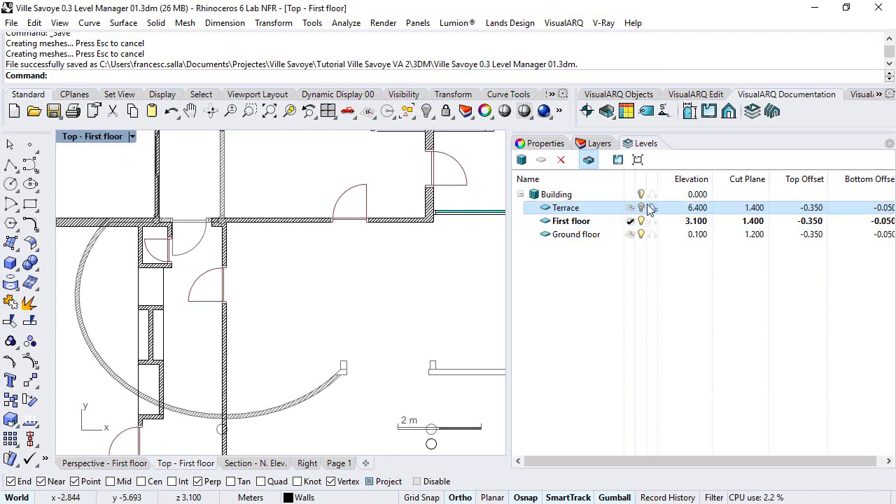
scroll(292, 294, "down", 8)
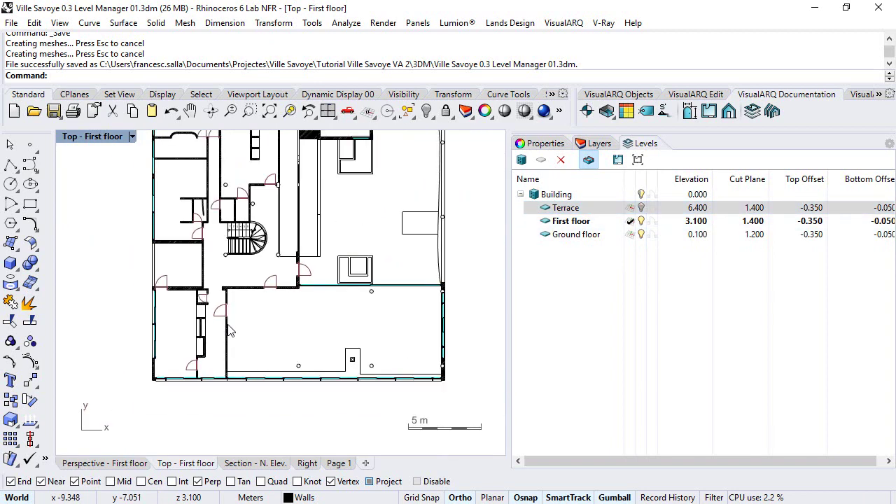
scroll(254, 304, "up", 2)
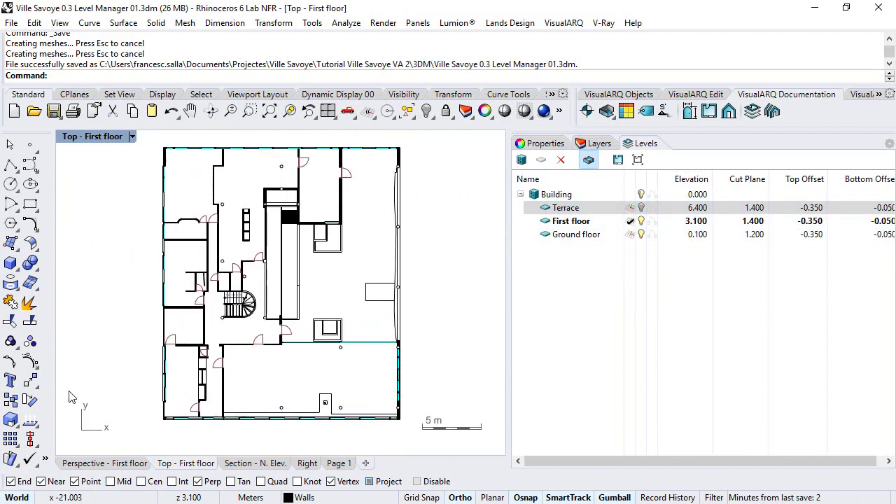
Return to the Perspective view, disable its level cut plane, and show all levels of the Building with the Terrace selected.
left_click(90, 459)
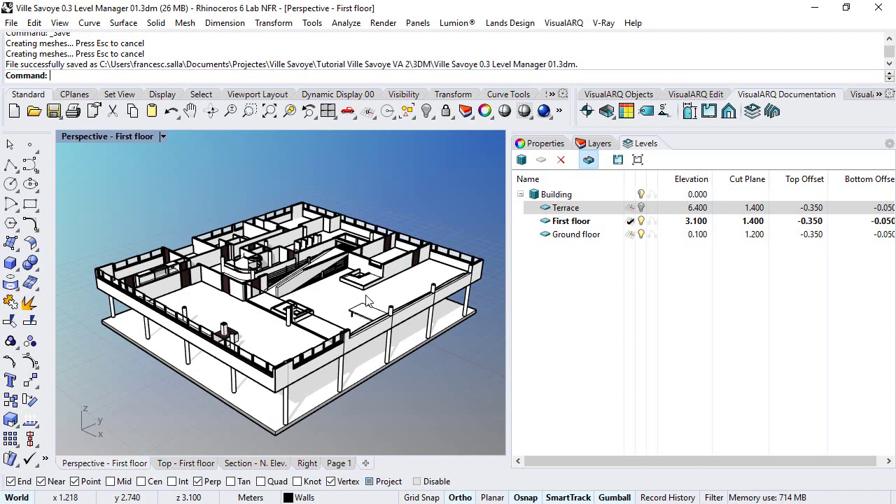
left_click(589, 159)
left_click(627, 198)
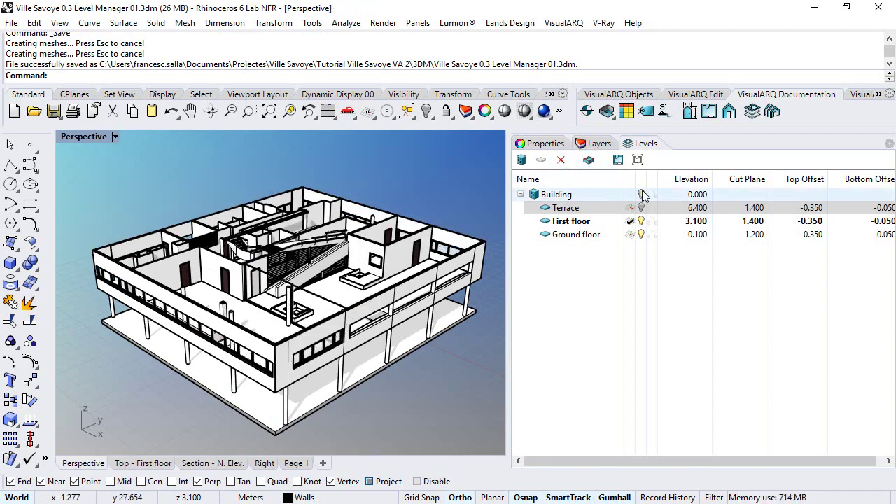
left_click(631, 207)
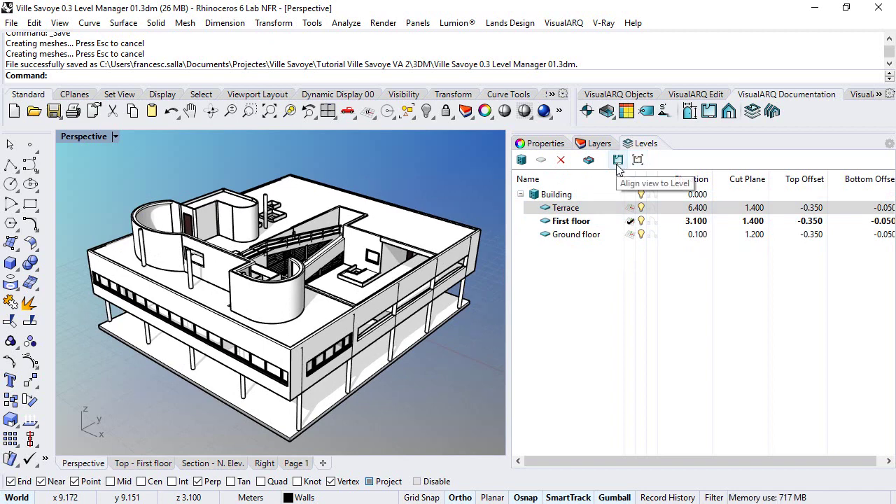
Align the Perspective view to the Terrace level and turn it into the Terrace's plan view in the Hidden display mode.
left_click(617, 160)
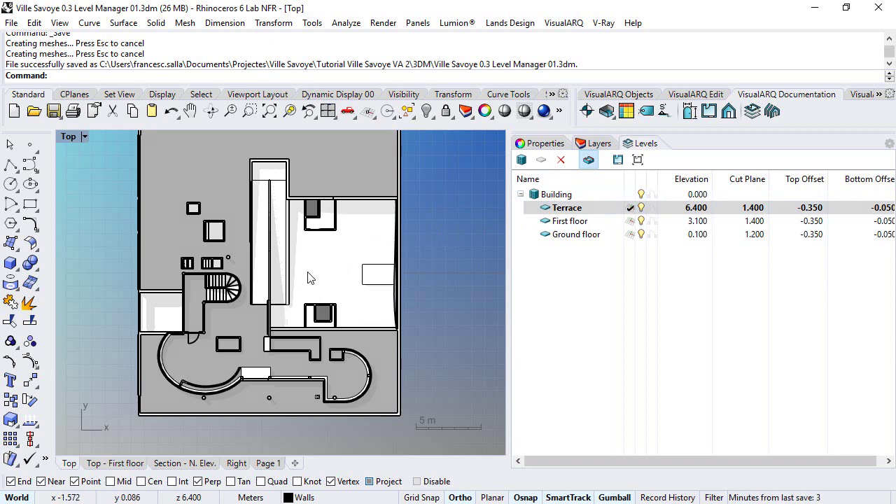
left_click(637, 160)
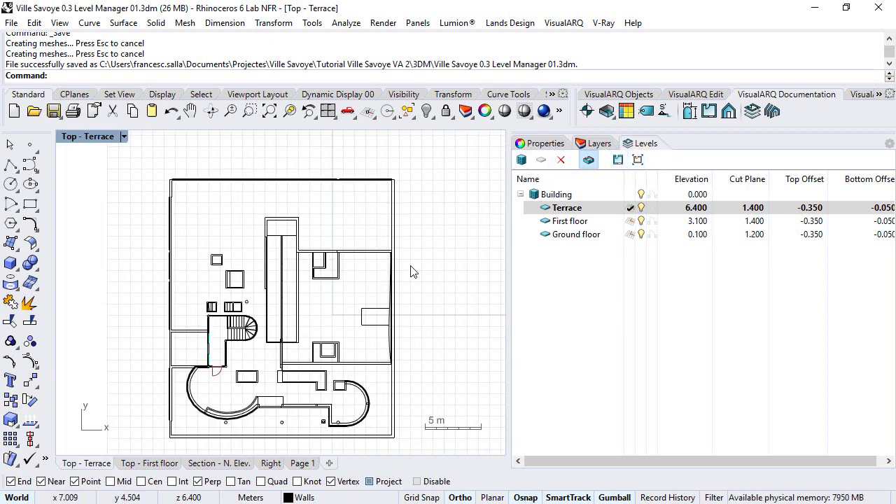
left_click(124, 138)
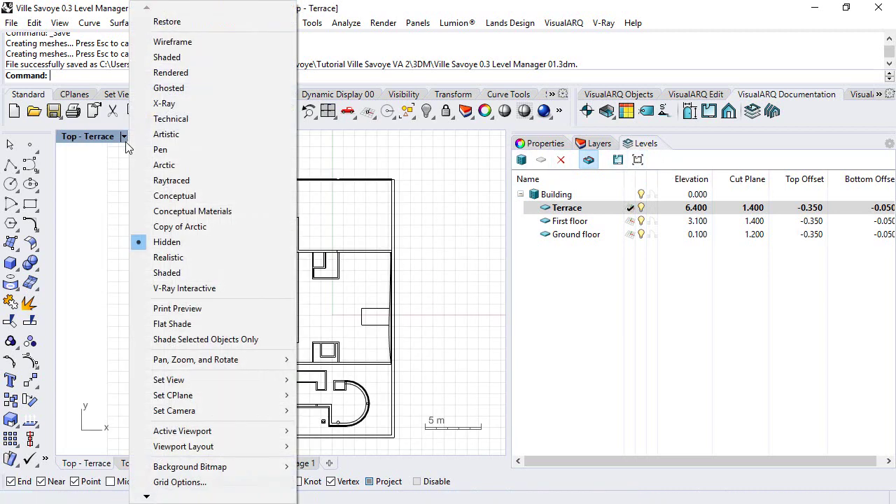
left_click(161, 242)
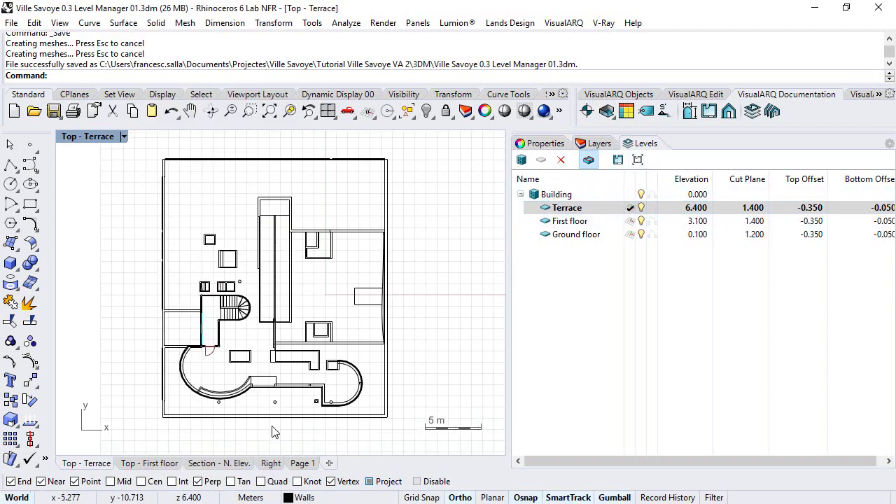
Open the Page 1 layout, activate its detail, and set the detail to the Ground floor's plan view.
left_click(301, 464)
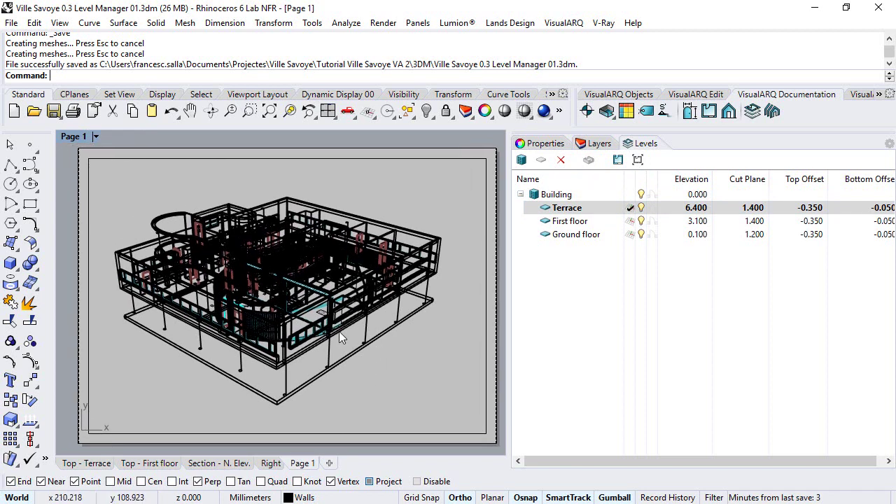
double_click(372, 370)
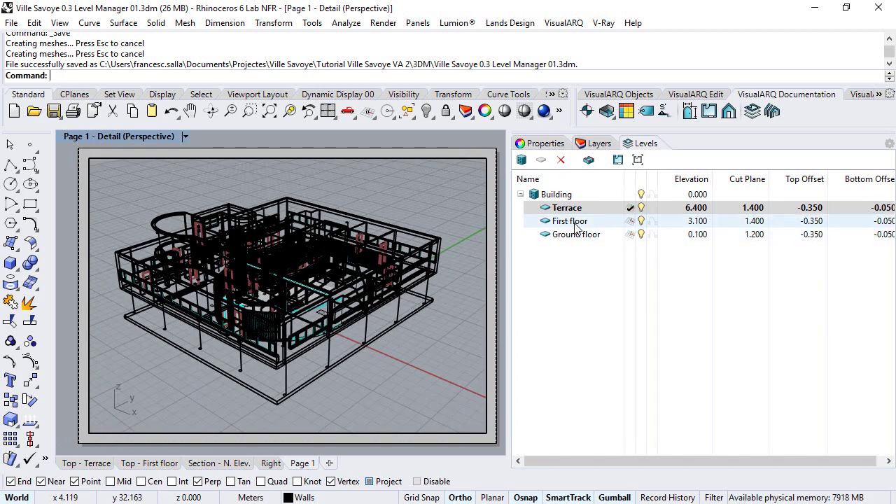
left_click(592, 235)
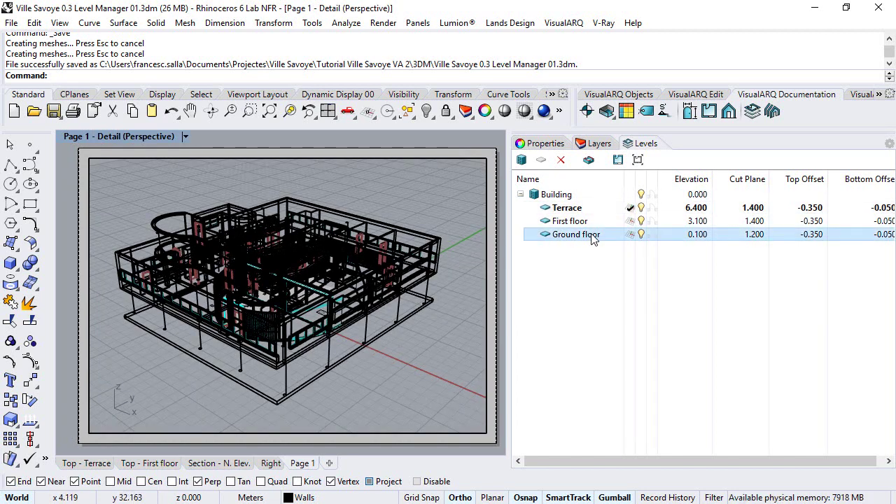
left_click(638, 160)
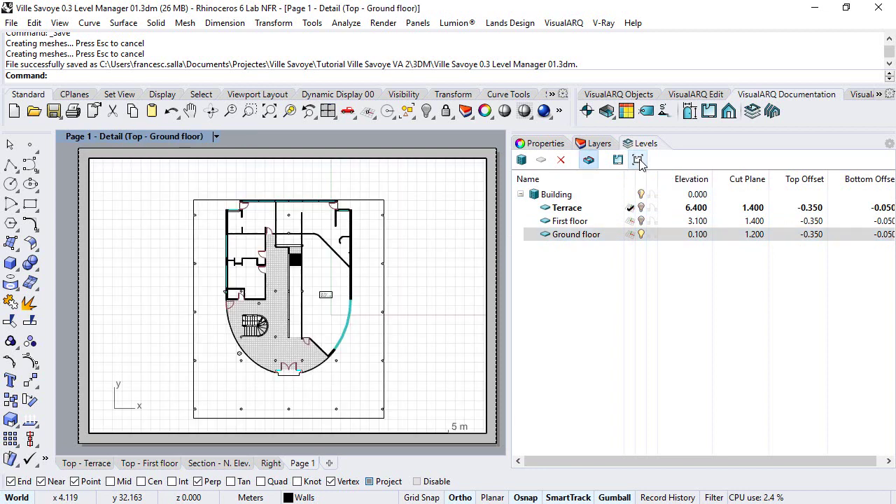
left_click(622, 236)
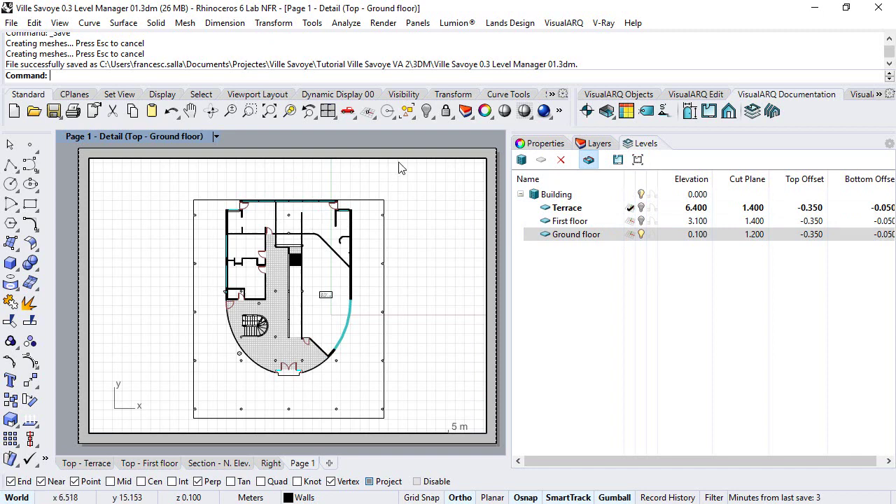
Leave the detail on Page 1 and select its frame.
double_click(401, 137)
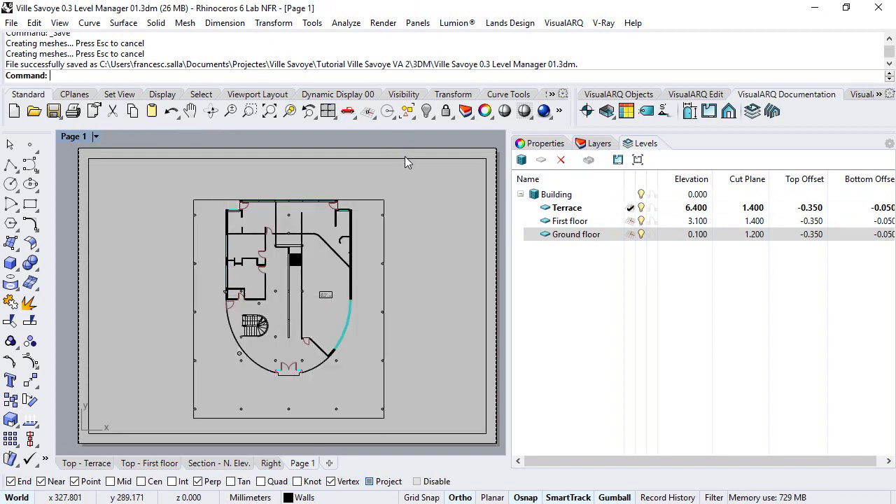
left_click(405, 156)
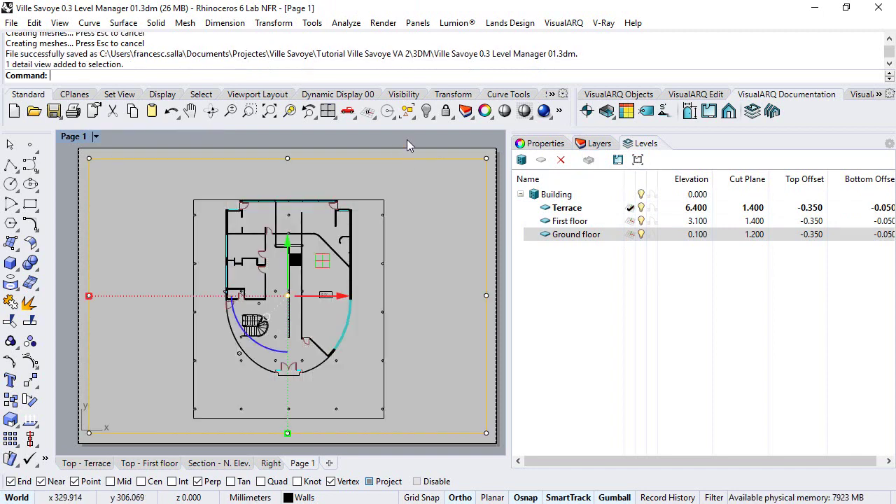